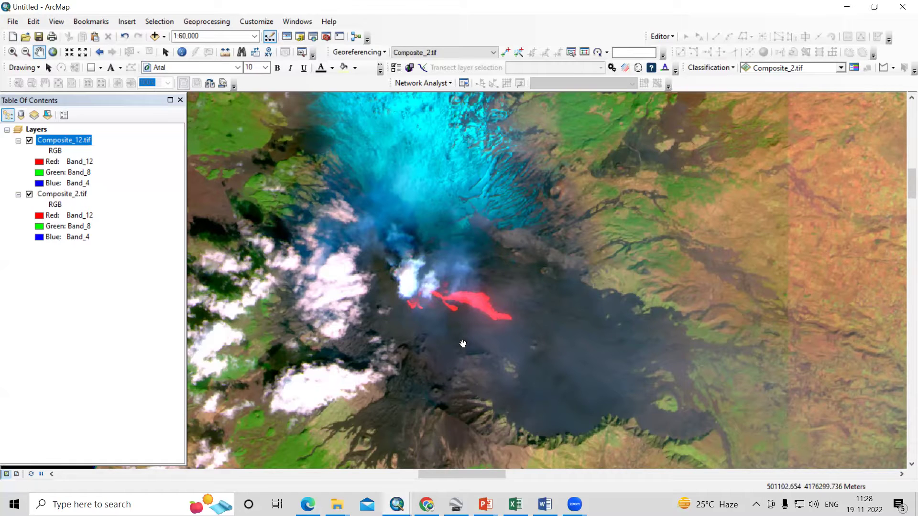
Examine the red lava flow and the surrounding terrain in the Composite_12.tif false-colour image.
{"action": "left_click_drag", "start_coordinate": [464, 344], "coordinate": [527, 325]}
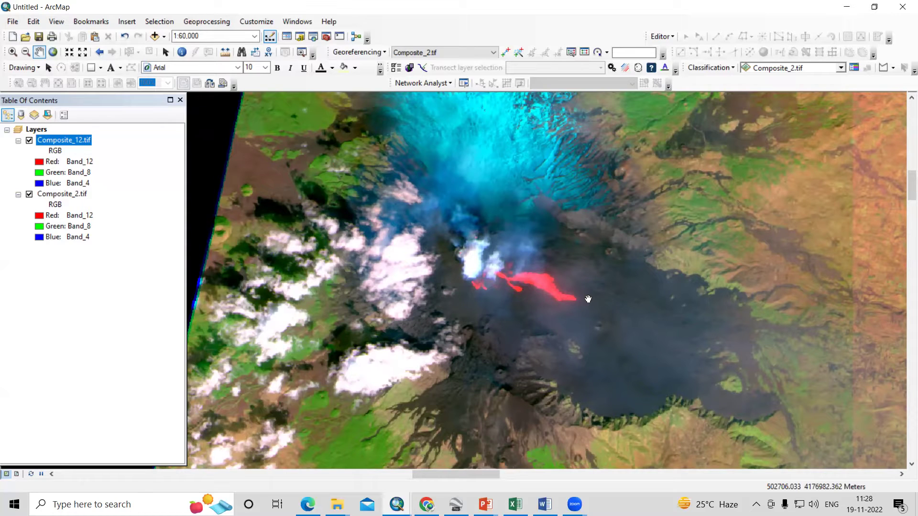
{"action": "left_click_drag", "start_coordinate": [588, 299], "coordinate": [529, 301]}
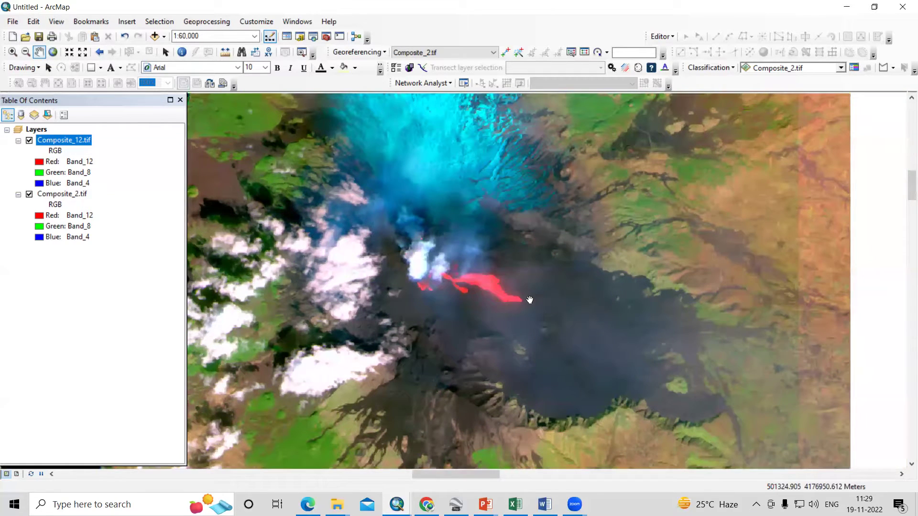
{"action": "left_click_drag", "start_coordinate": [555, 386], "coordinate": [542, 302]}
{"action": "left_click_drag", "start_coordinate": [557, 351], "coordinate": [571, 424]}
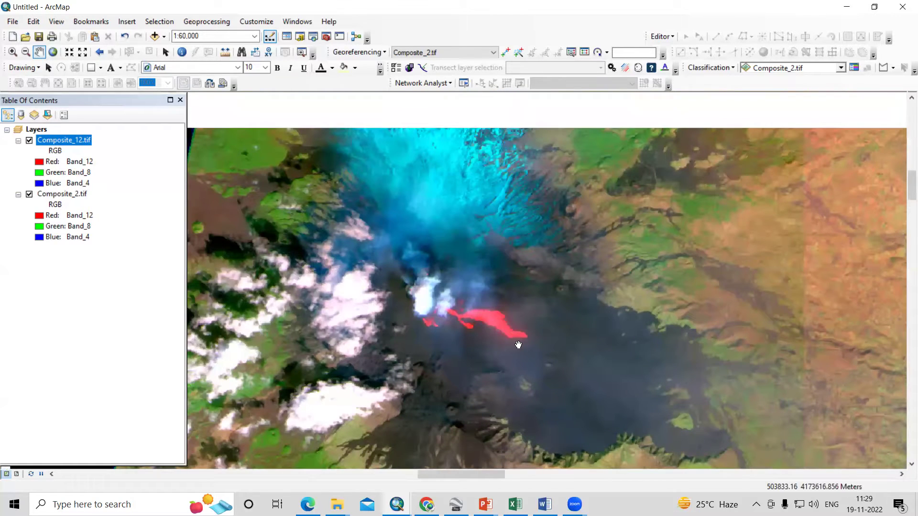
{"action": "scroll", "coordinate": [458, 349], "scroll_direction": "up", "scroll_amount": 2}
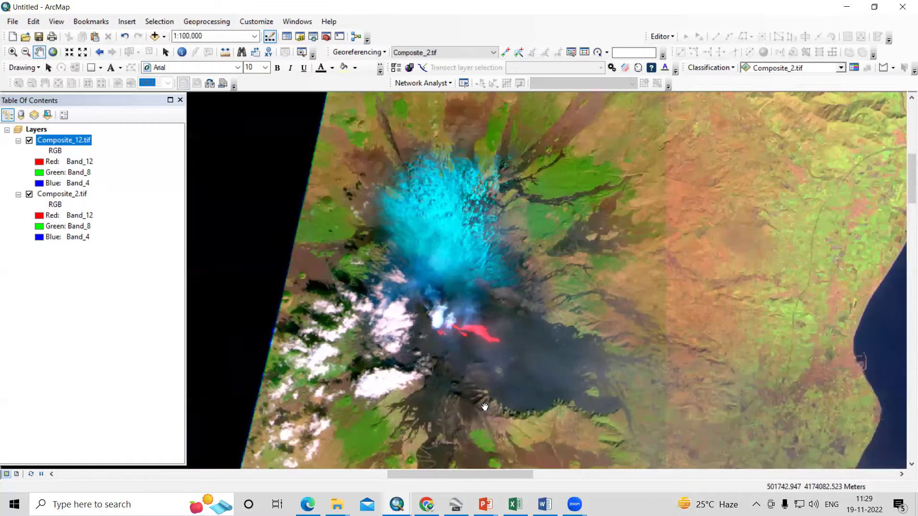
{"action": "left_click_drag", "start_coordinate": [485, 407], "coordinate": [407, 304]}
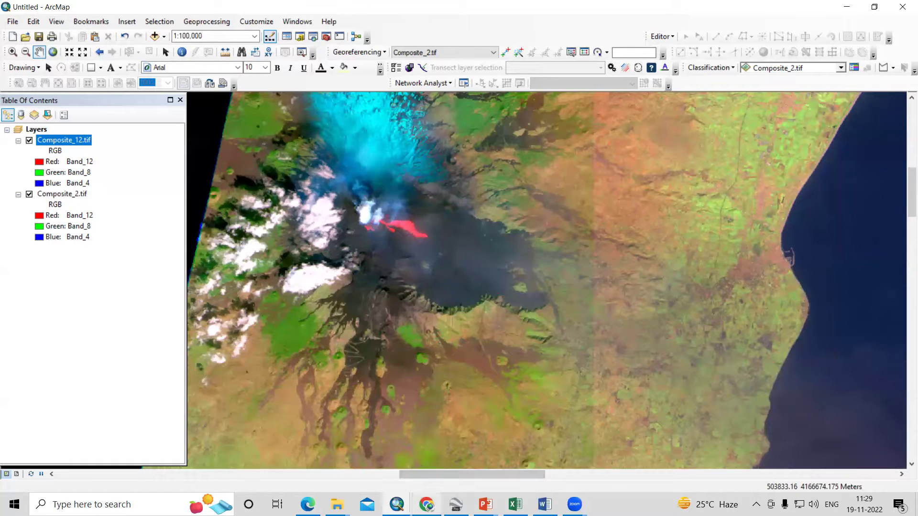
Switch to Chrome and open the Open Hub of the Copernicus Open Access Hub from the search results.
{"action": "mouse_move", "coordinate": [427, 504]}
{"action": "left_click", "coordinate": [411, 455]}
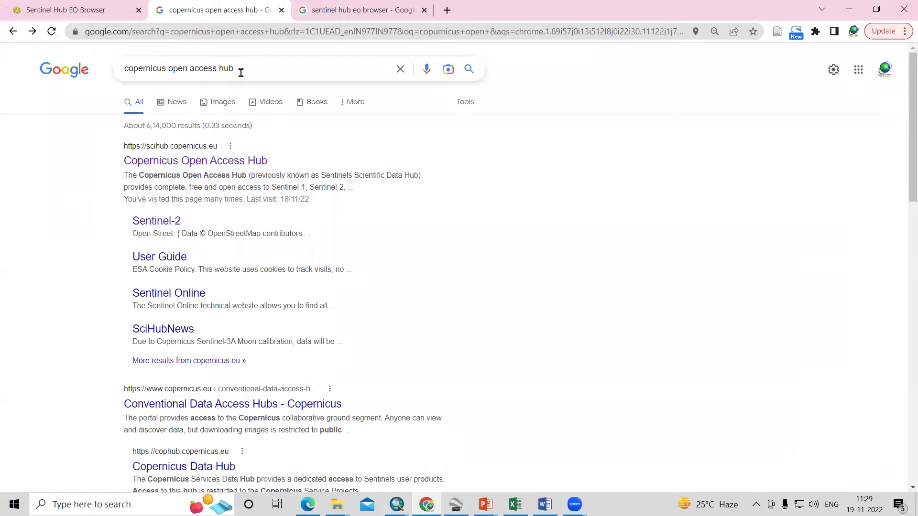
{"action": "left_click", "coordinate": [215, 163]}
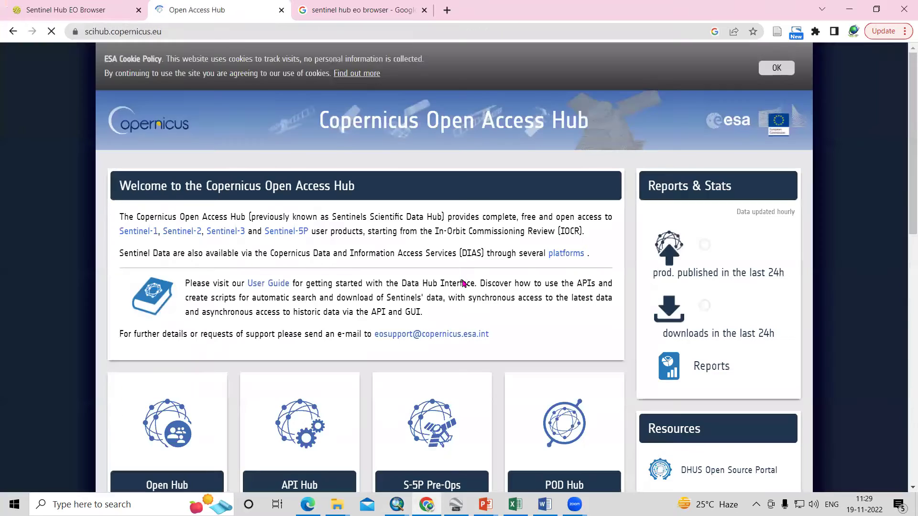
{"action": "scroll", "coordinate": [191, 381], "scroll_direction": "down", "scroll_amount": 1}
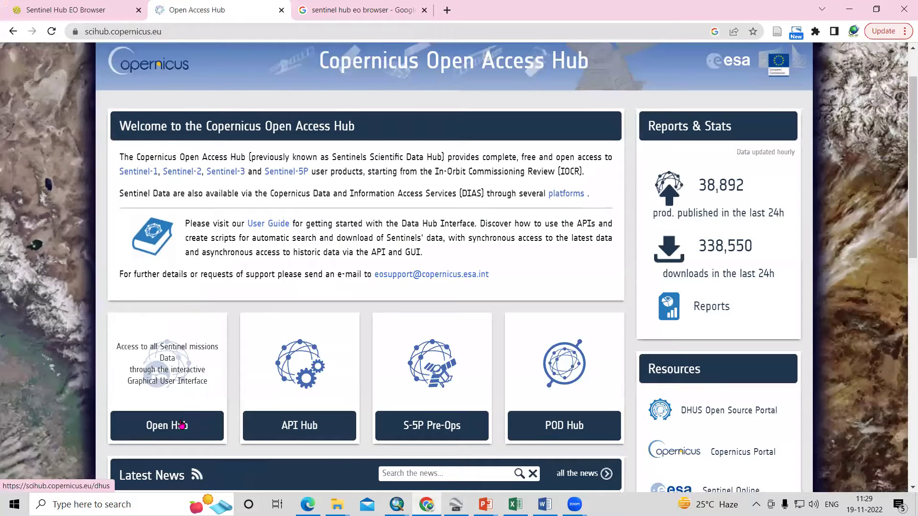
{"action": "left_click", "coordinate": [181, 425]}
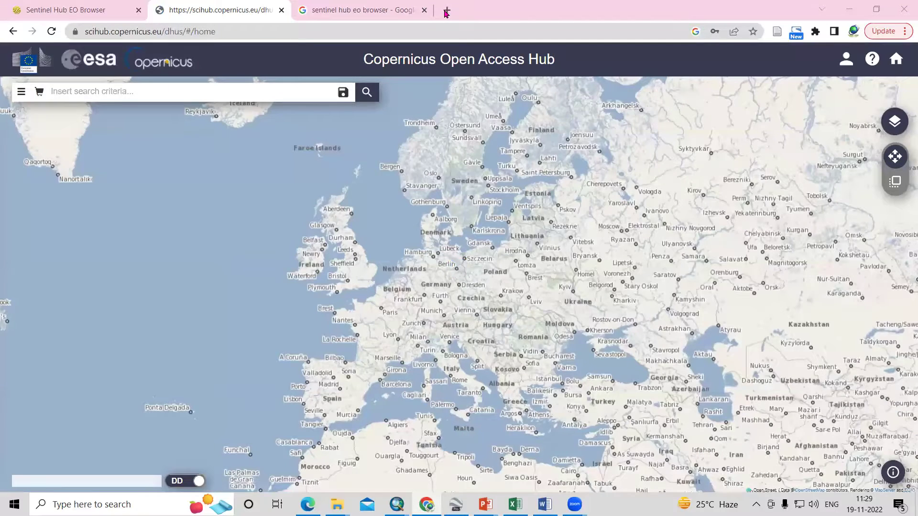
Search for "usgs earth explorer" in a new browser tab and open the EarthExplorer site.
{"action": "left_click", "coordinate": [448, 10]}
{"action": "left_click", "coordinate": [279, 27]}
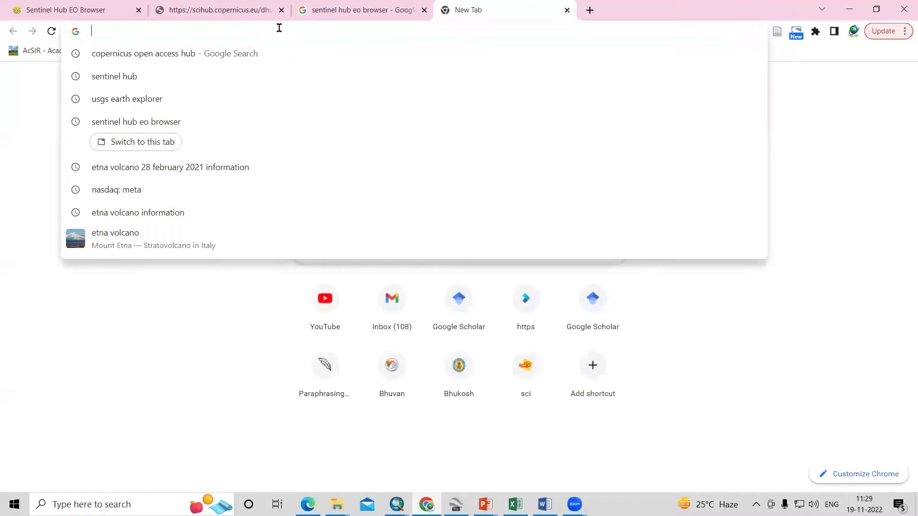
{"action": "type", "text": "ush"}
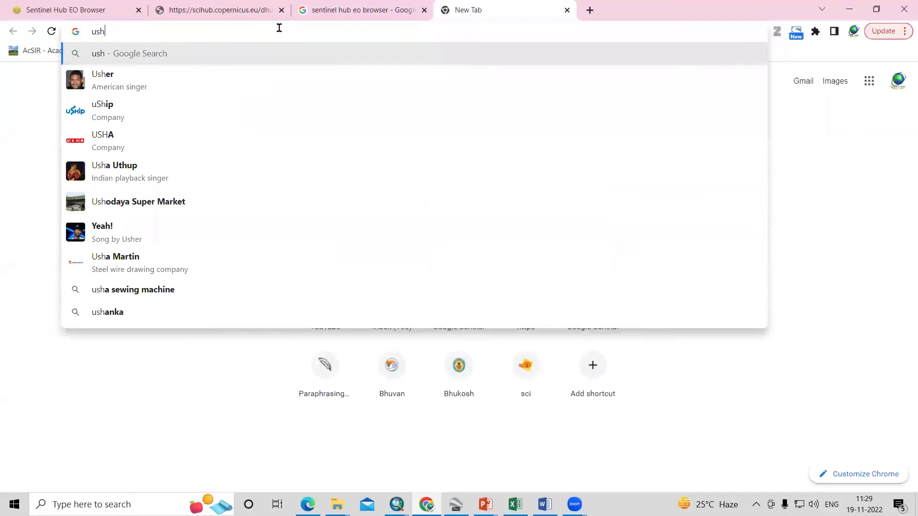
{"action": "key", "text": "BackSpace"}
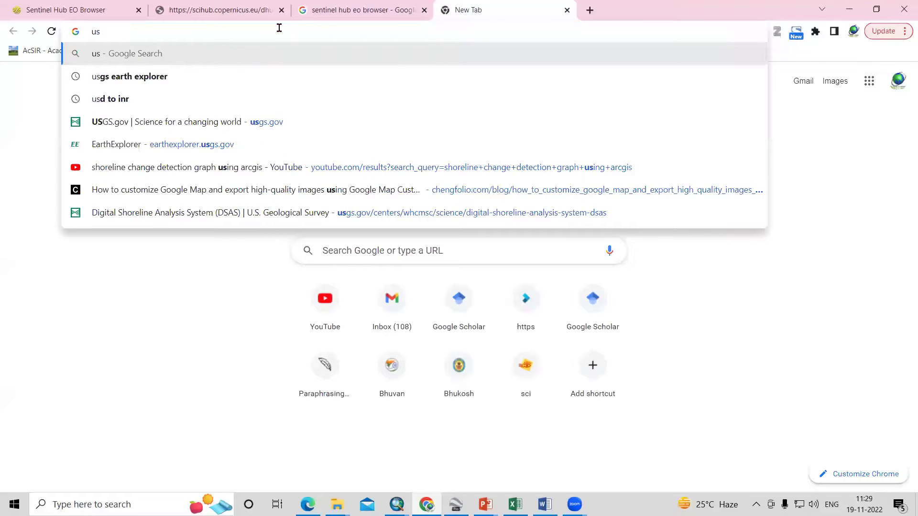
{"action": "type", "text": "gs earth"}
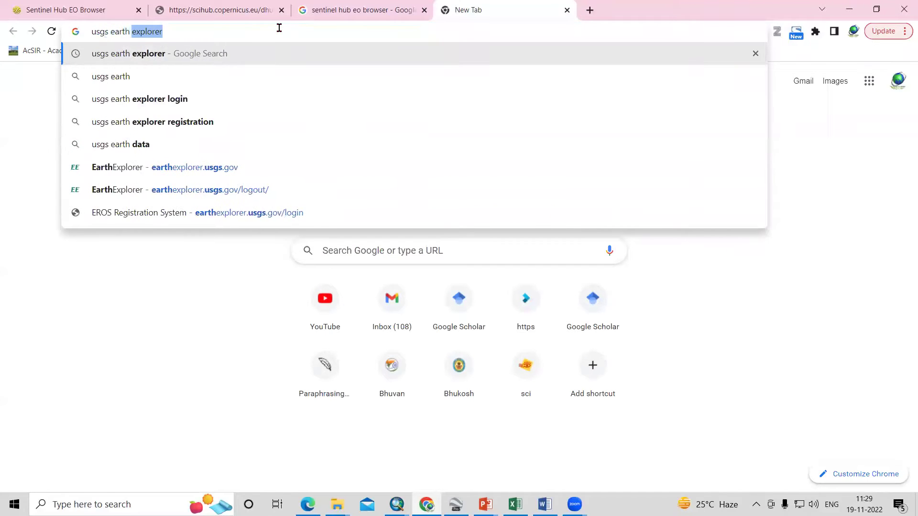
{"action": "key", "text": "Return"}
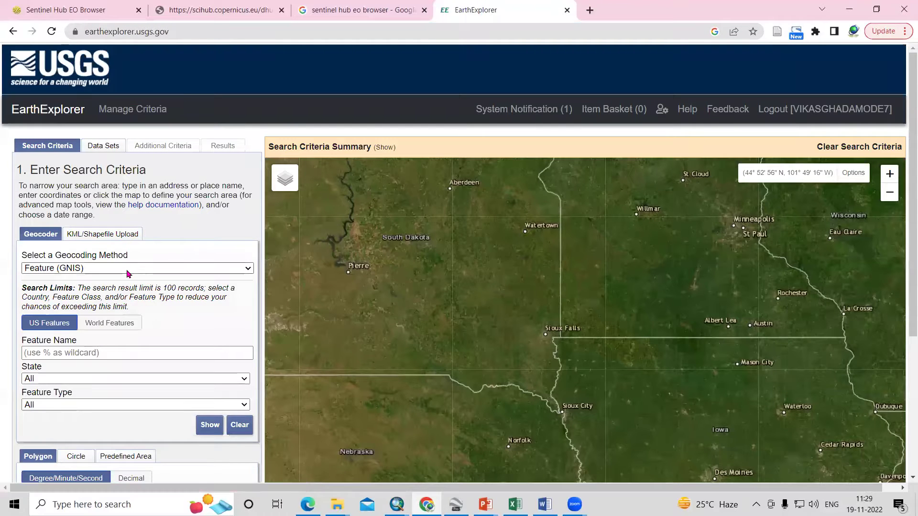
Geocode "Etna" with the Address/Place method and add the Mt Etna, Italy result to the area of interest.
{"action": "left_click", "coordinate": [128, 273]}
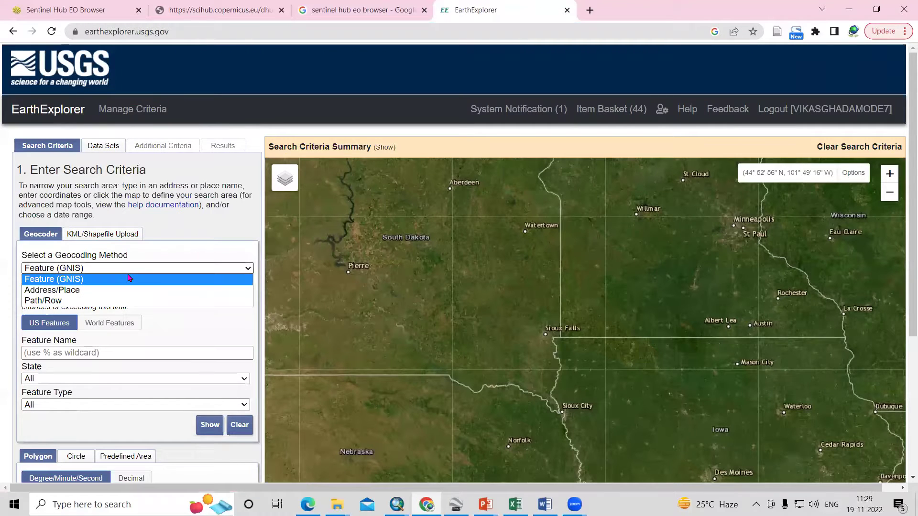
{"action": "left_click", "coordinate": [128, 291]}
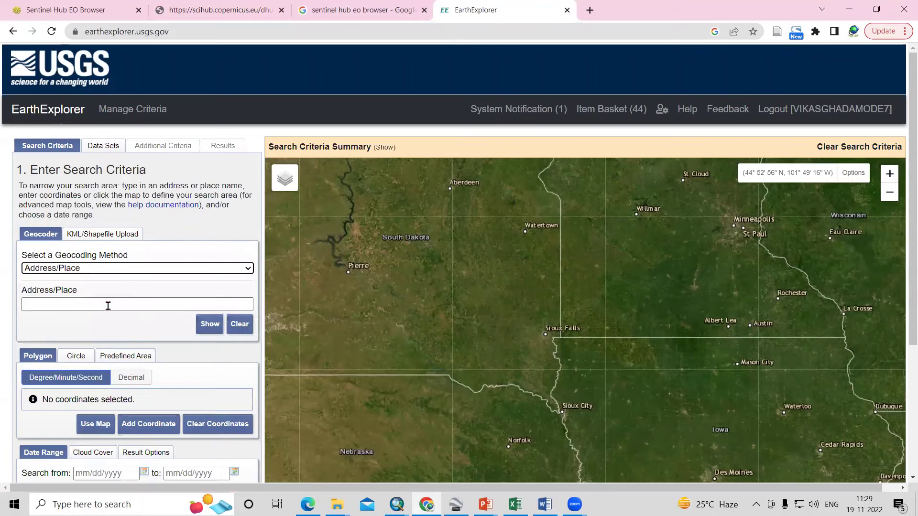
{"action": "left_click", "coordinate": [108, 306]}
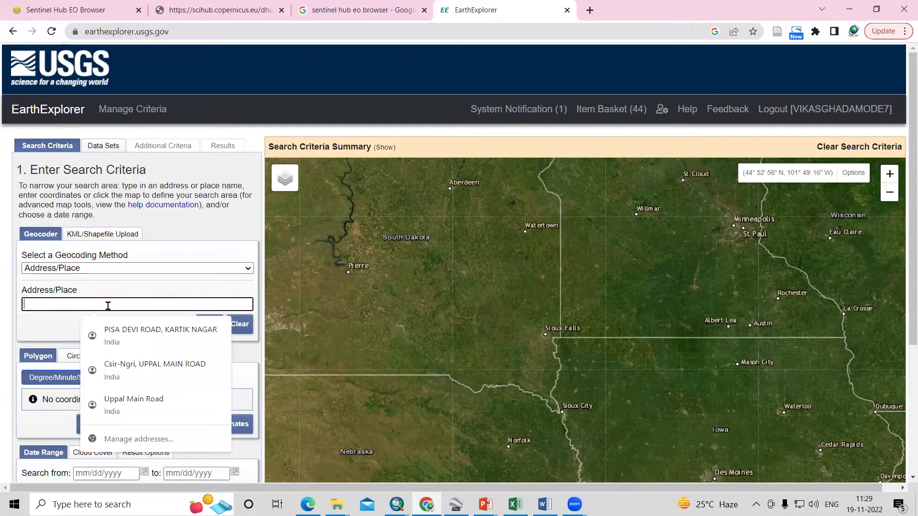
{"action": "type", "text": "E"}
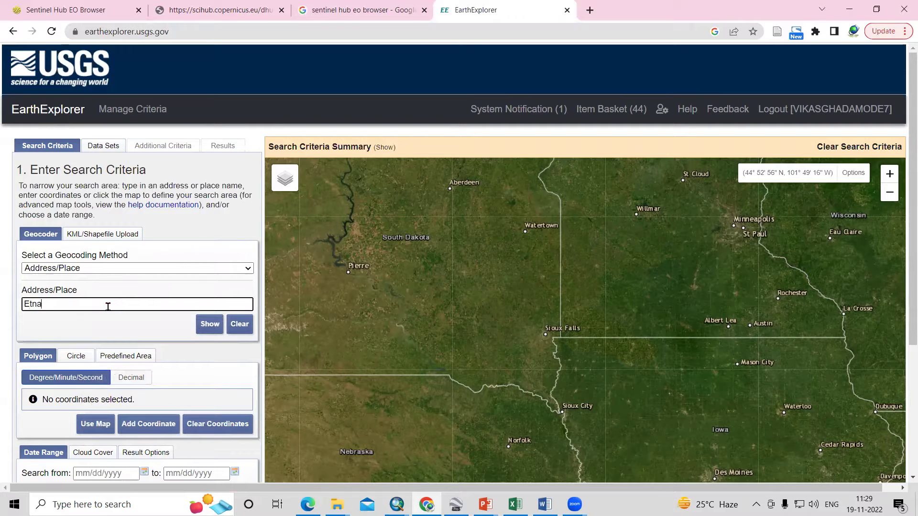
{"action": "type", "text": "tna"}
{"action": "left_click", "coordinate": [210, 324]}
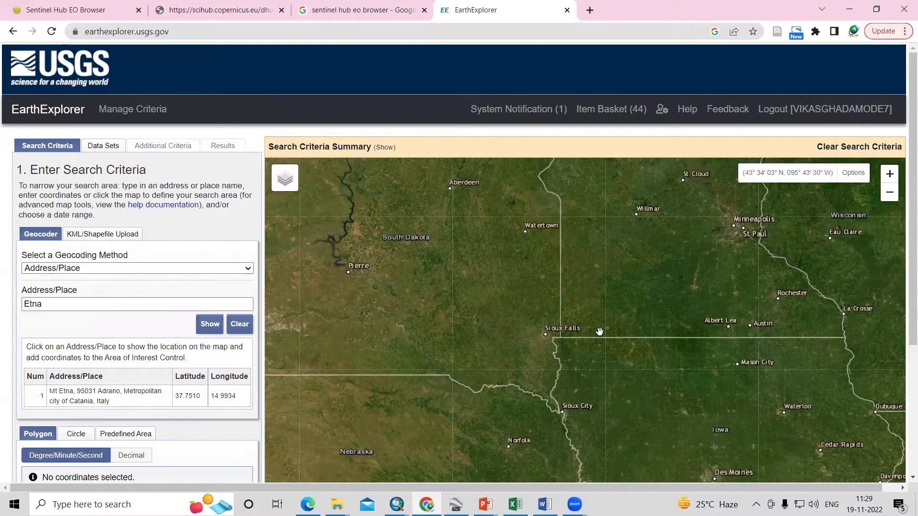
{"action": "left_click", "coordinate": [83, 399]}
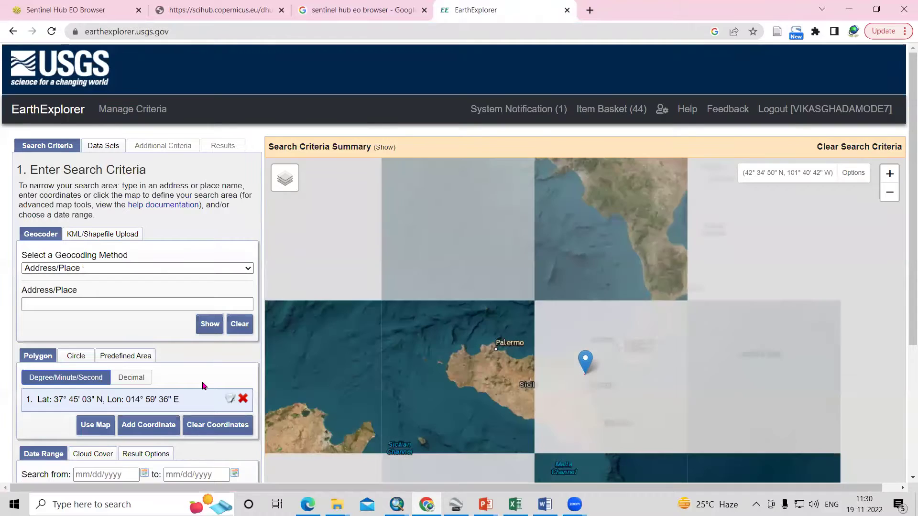
Move the Etna marker northwest of the summit and add three more corners to form a four-sided search polygon around the volcano.
{"action": "scroll", "coordinate": [564, 369], "scroll_direction": "up", "scroll_amount": 5}
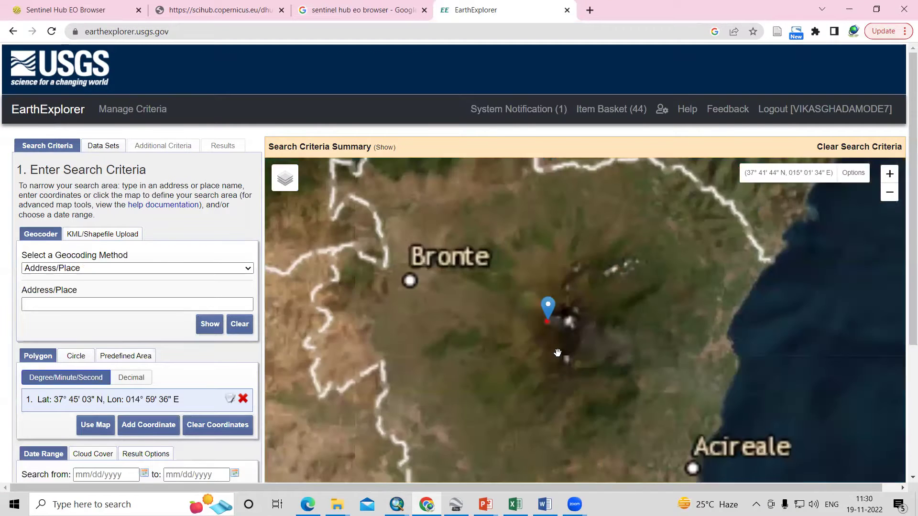
{"action": "scroll", "coordinate": [563, 370], "scroll_direction": "up", "scroll_amount": 2}
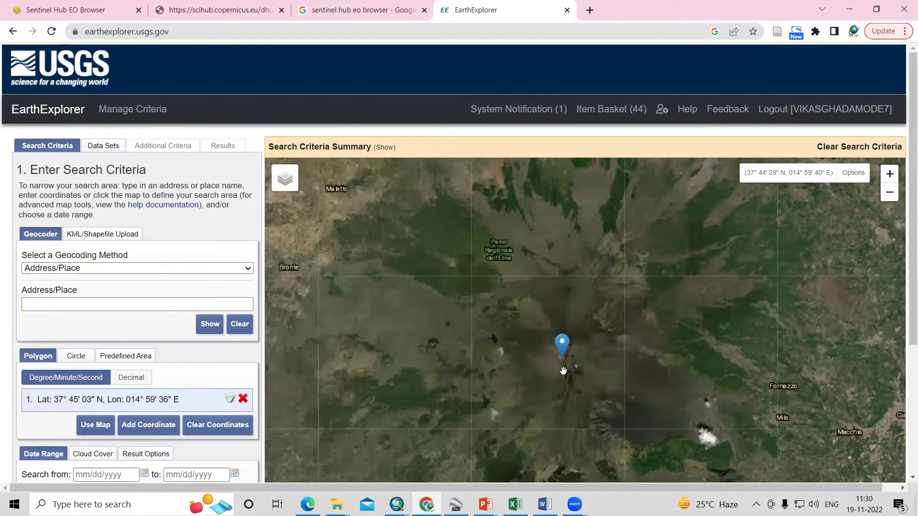
{"action": "scroll", "coordinate": [563, 371], "scroll_direction": "up", "scroll_amount": 1}
{"action": "scroll", "coordinate": [559, 343], "scroll_direction": "down", "scroll_amount": 1}
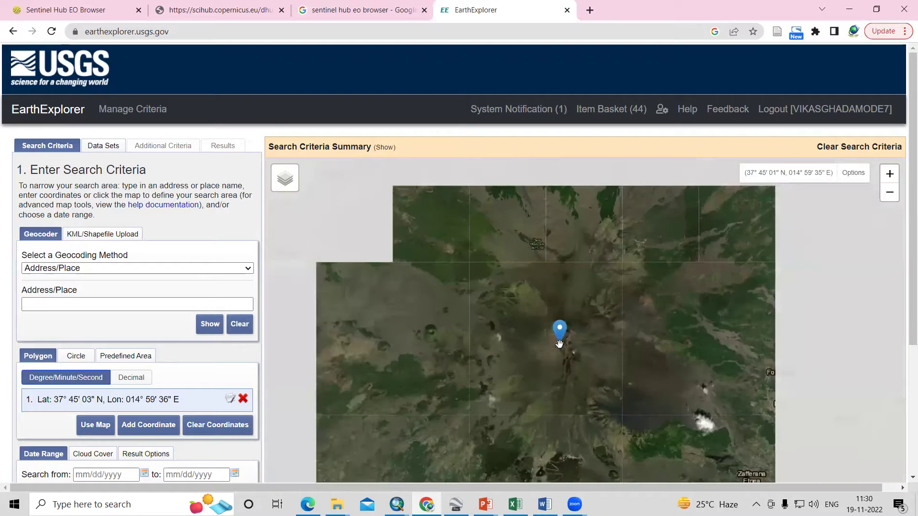
{"action": "left_click_drag", "start_coordinate": [559, 344], "coordinate": [483, 278]}
{"action": "left_click", "coordinate": [711, 264]}
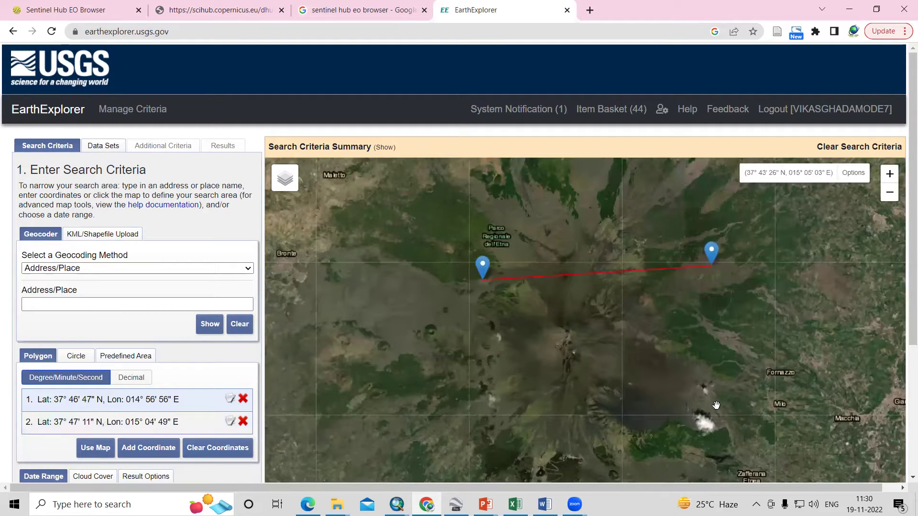
{"action": "left_click", "coordinate": [709, 460]}
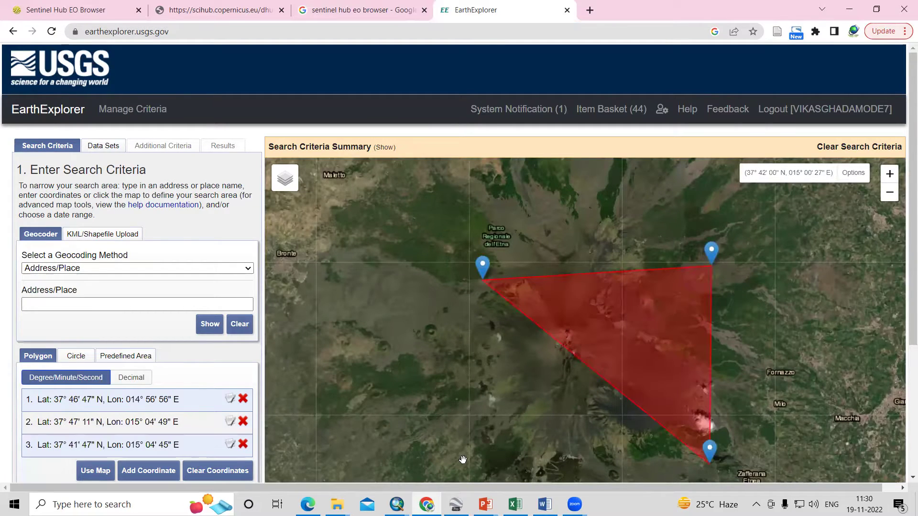
{"action": "left_click", "coordinate": [486, 479]}
Enlarge the polygon by moving its northern corners to about 37° 49' 02" N, 15° 05' 45" E and 37° 49' 08" N, 14° 55' 39" E.
{"action": "mouse_move", "coordinate": [618, 375]}
{"action": "left_mouse_down"}
{"action": "mouse_move", "coordinate": [631, 264]}
{"action": "mouse_move", "coordinate": [683, 213]}
{"action": "left_mouse_up"}
{"action": "scroll", "coordinate": [612, 365], "scroll_direction": "down", "scroll_amount": 1}
{"action": "left_click_drag", "start_coordinate": [550, 257], "coordinate": [532, 212]}
Set the start of the search date range to 02/26/2021.
{"action": "scroll", "coordinate": [119, 367], "scroll_direction": "down", "scroll_amount": 1}
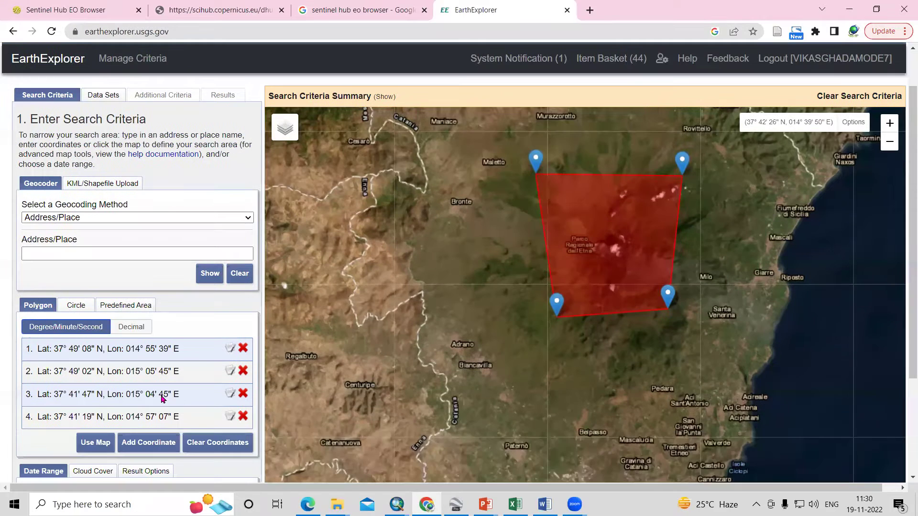
{"action": "scroll", "coordinate": [112, 405], "scroll_direction": "down", "scroll_amount": 3}
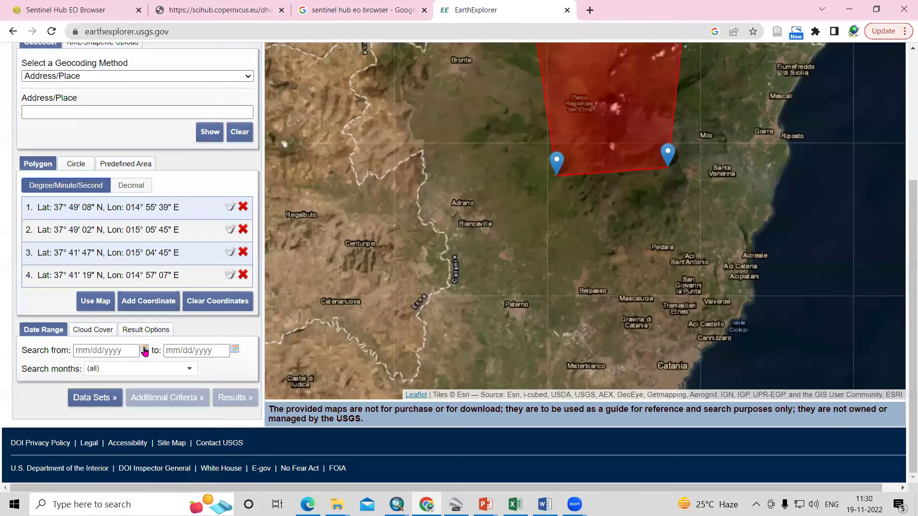
{"action": "left_click", "coordinate": [144, 351]}
{"action": "left_click", "coordinate": [130, 220]}
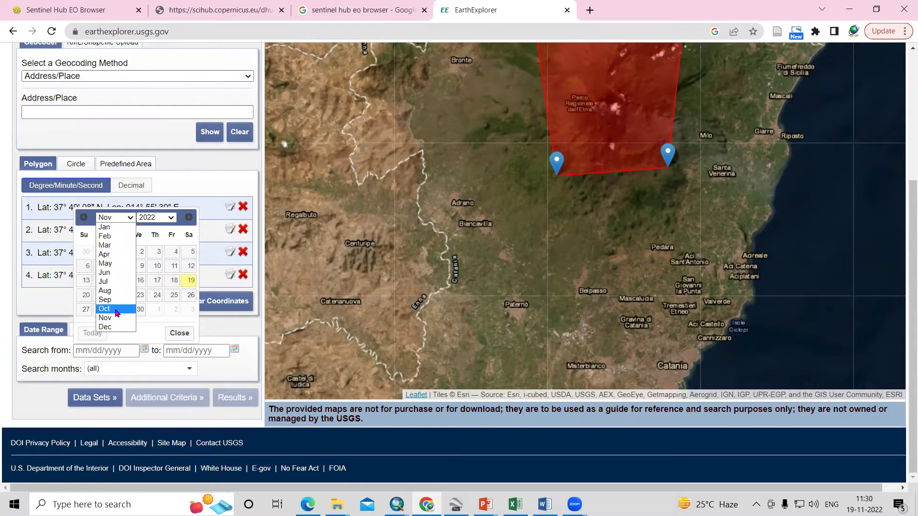
{"action": "left_click", "coordinate": [164, 235]}
{"action": "left_click", "coordinate": [157, 218]}
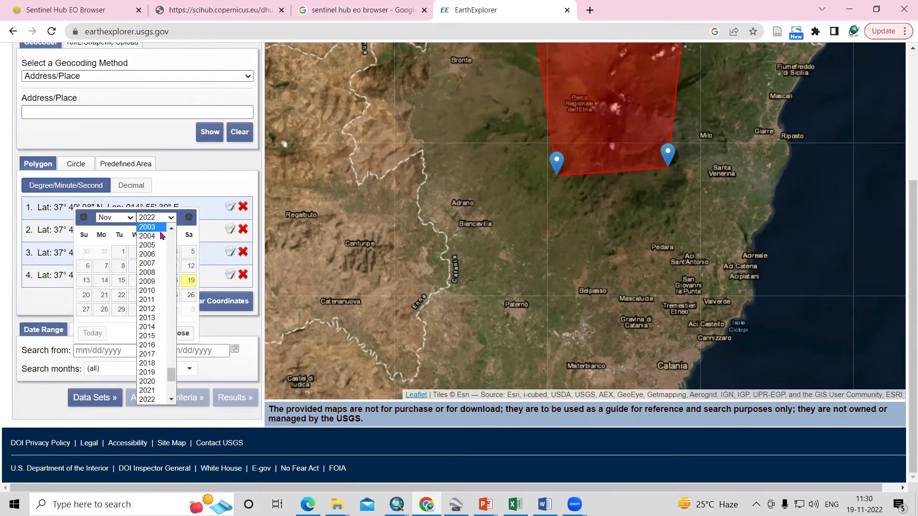
{"action": "left_click", "coordinate": [147, 390]}
{"action": "left_click", "coordinate": [122, 218]}
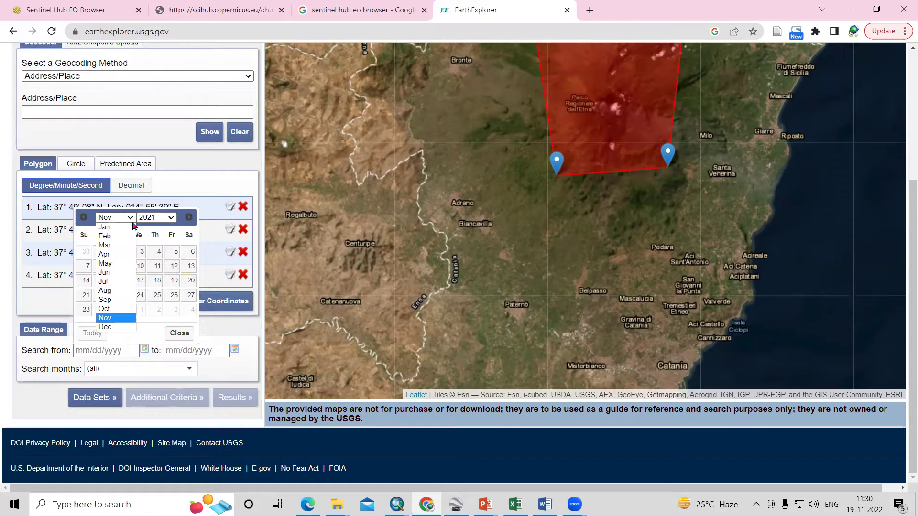
{"action": "left_click", "coordinate": [123, 236]}
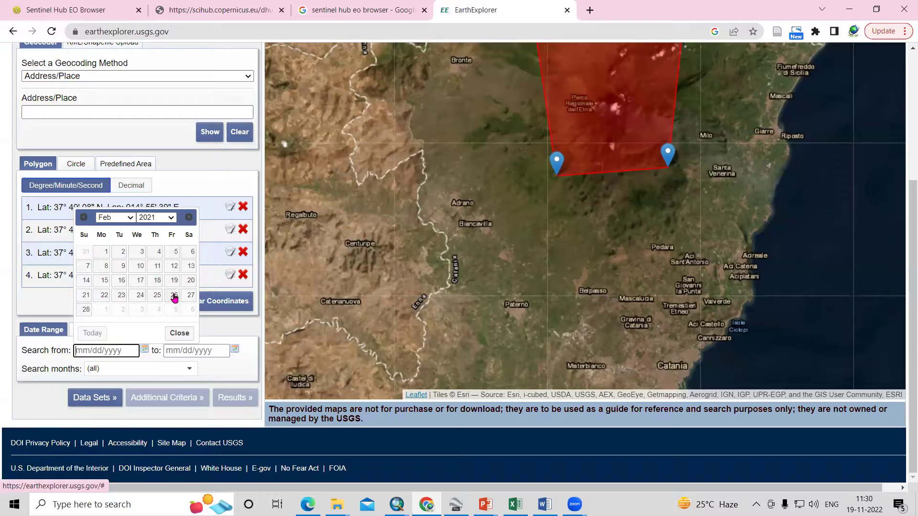
{"action": "left_click", "coordinate": [174, 296]}
Set the end of the search date range to 02/28/2021 and proceed to the data set selection.
{"action": "left_click", "coordinate": [234, 349]}
{"action": "left_click", "coordinate": [247, 218]}
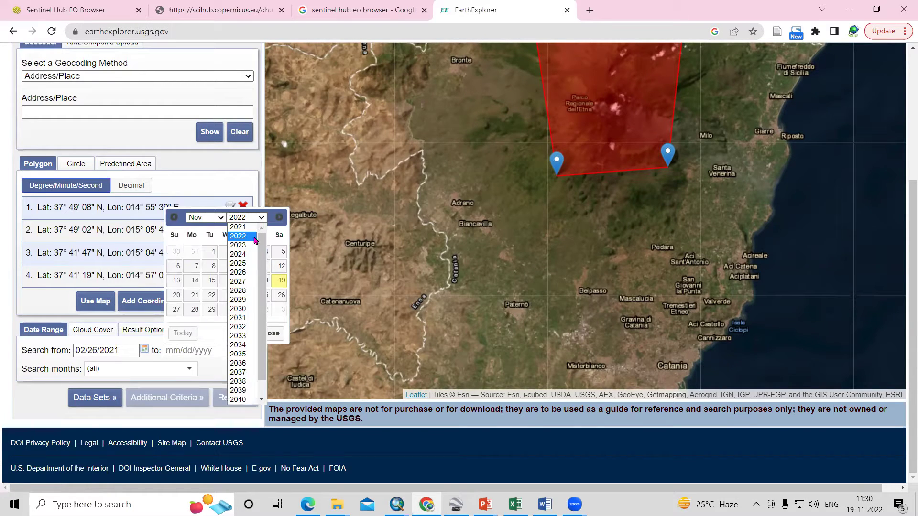
{"action": "left_click", "coordinate": [227, 224]}
{"action": "left_click", "coordinate": [219, 218]}
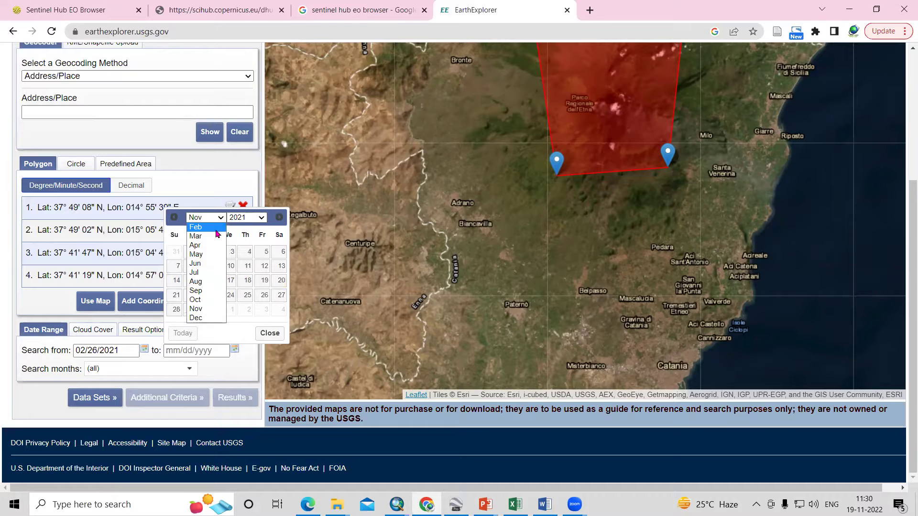
{"action": "left_click", "coordinate": [213, 233]}
{"action": "left_click", "coordinate": [176, 309]}
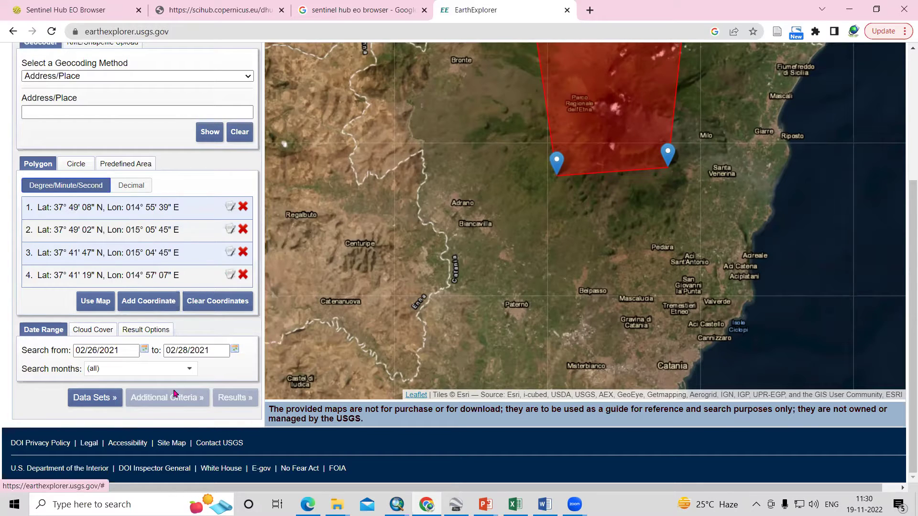
{"action": "left_click", "coordinate": [94, 398]}
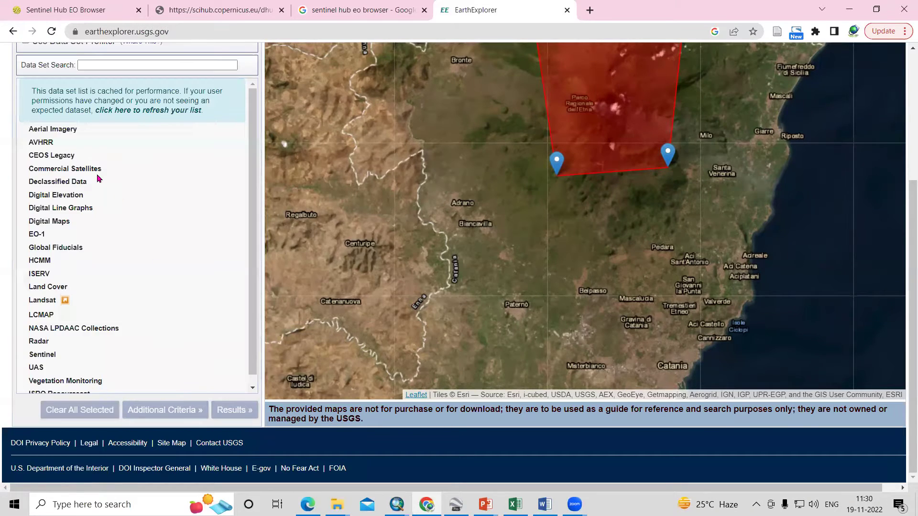
Choose Sentinel-2 as the data set, accept its notice and show the search results.
{"action": "left_click", "coordinate": [40, 354]}
{"action": "scroll", "coordinate": [56, 339], "scroll_direction": "down", "scroll_amount": 1}
{"action": "left_click", "coordinate": [42, 341]}
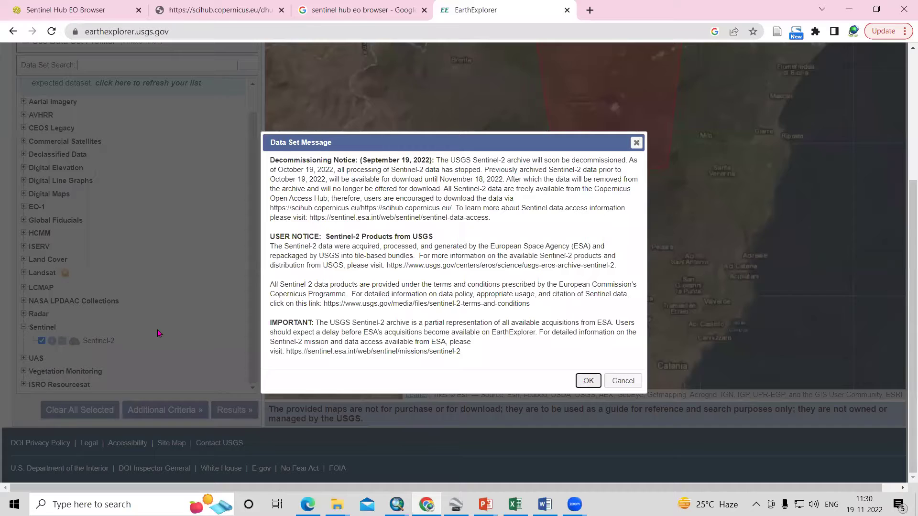
{"action": "key", "text": "Return"}
{"action": "left_click", "coordinate": [236, 411]}
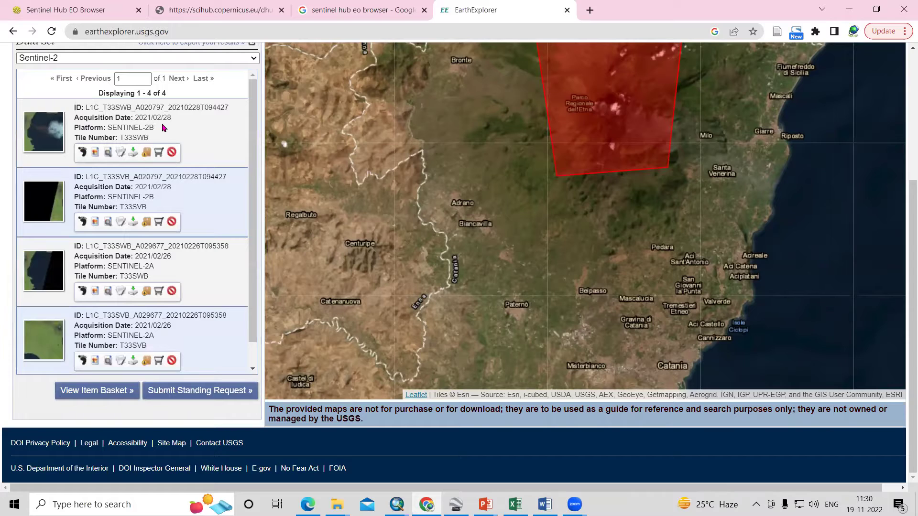
Overlay the browse image of the 2021/02/28 T33SWB scene and the footprints of both 2021/02/28 scenes on the map.
{"action": "left_click_drag", "start_coordinate": [154, 118], "coordinate": [178, 120]}
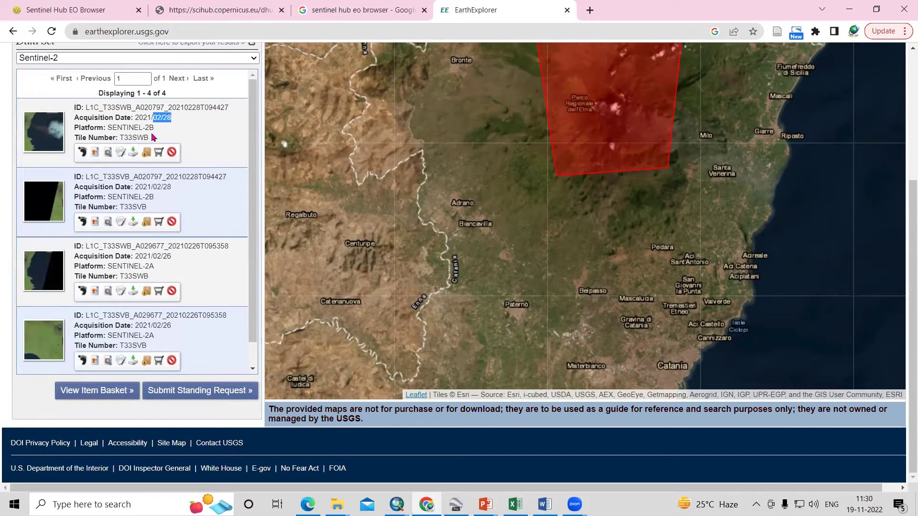
{"action": "left_click", "coordinate": [93, 155]}
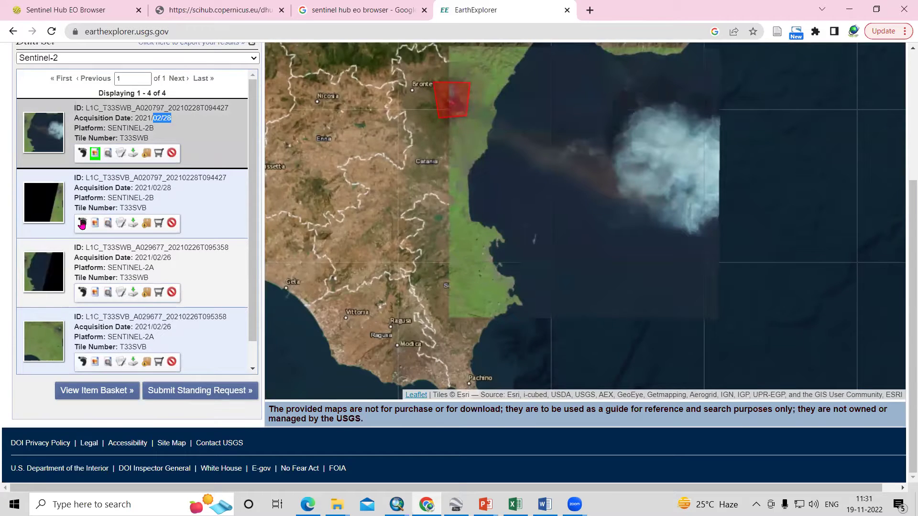
{"action": "left_click", "coordinate": [82, 224]}
{"action": "left_click", "coordinate": [82, 152]}
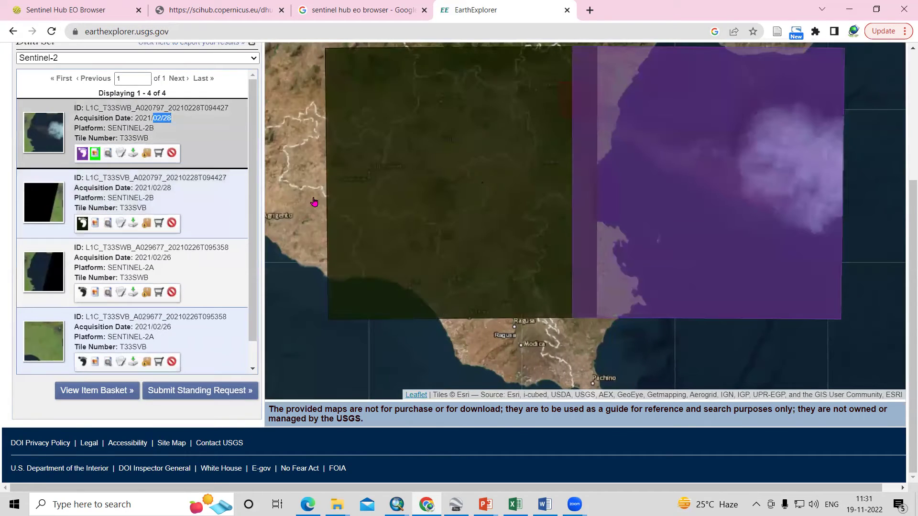
Examine the T33SWB scene's metadata, including acquisition and production dates, resolution and corner coordinates, and close it.
{"action": "left_click", "coordinate": [121, 154]}
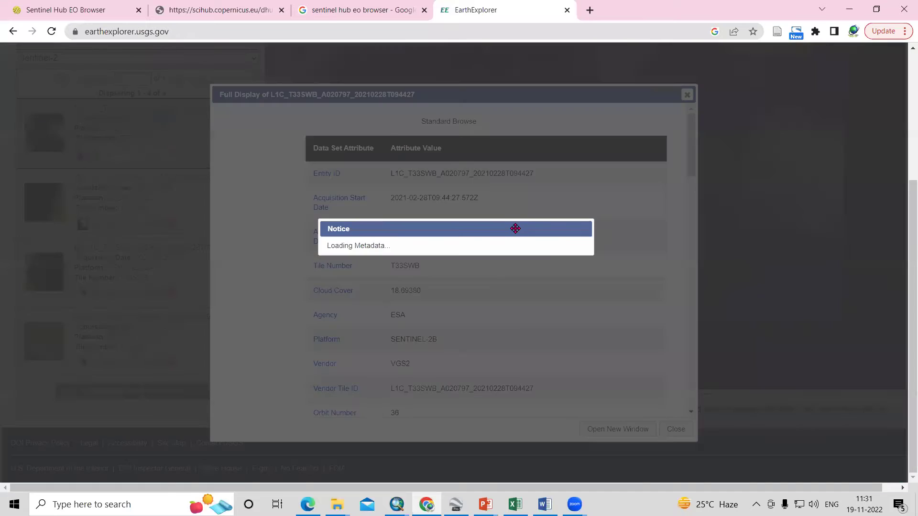
{"action": "scroll", "coordinate": [461, 348], "scroll_direction": "down", "scroll_amount": 3}
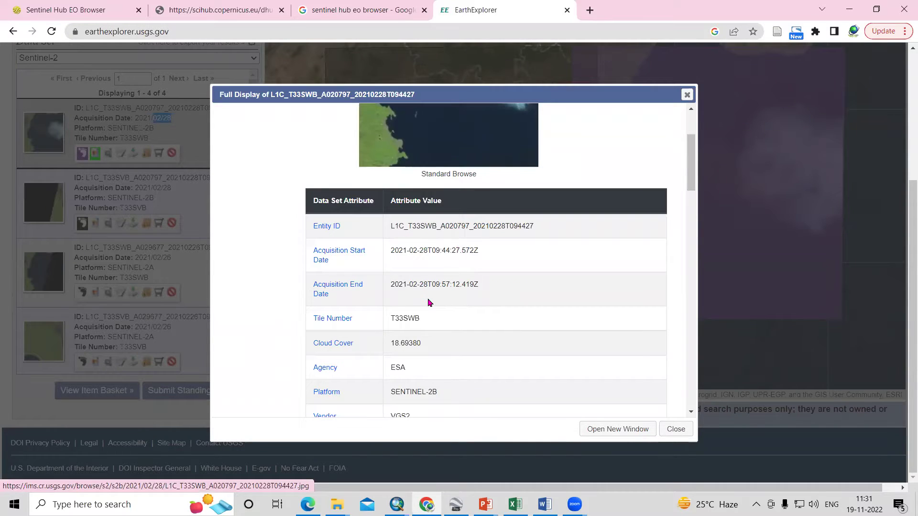
{"action": "scroll", "coordinate": [430, 304], "scroll_direction": "down", "scroll_amount": 1}
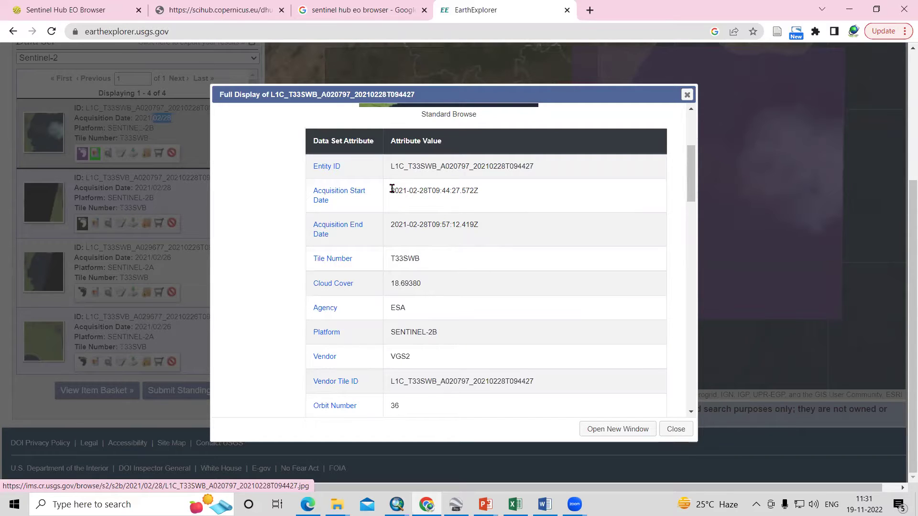
{"action": "left_click_drag", "start_coordinate": [390, 190], "coordinate": [425, 191]}
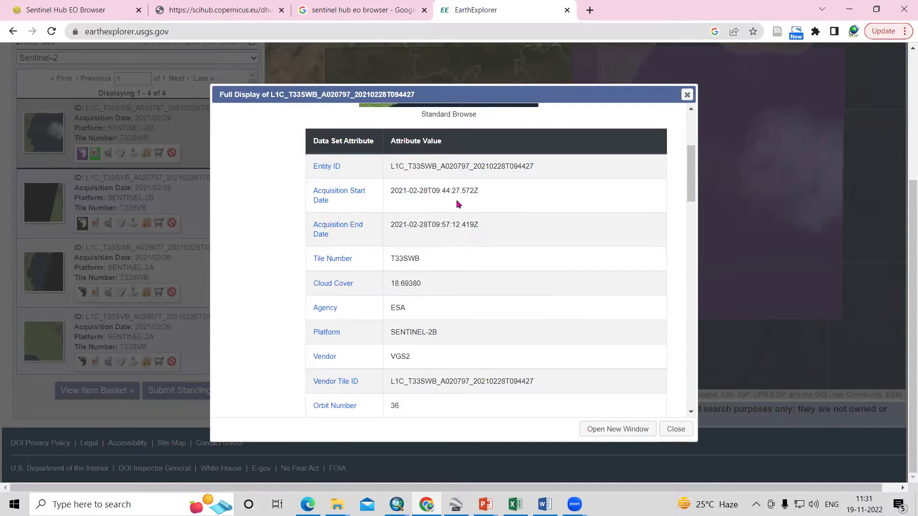
{"action": "scroll", "coordinate": [464, 239], "scroll_direction": "down", "scroll_amount": 2}
{"action": "scroll", "coordinate": [467, 275], "scroll_direction": "down", "scroll_amount": 4}
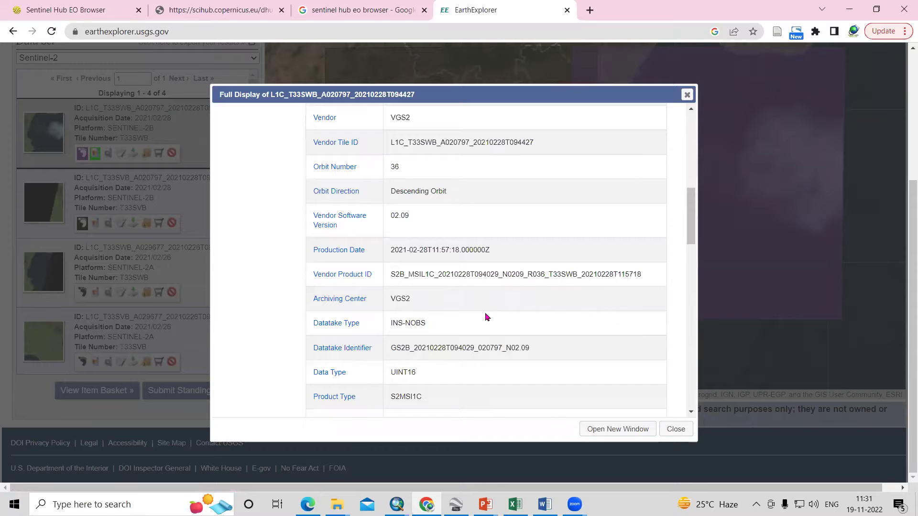
{"action": "left_click_drag", "start_coordinate": [432, 247], "coordinate": [476, 249]}
{"action": "scroll", "coordinate": [475, 308], "scroll_direction": "down", "scroll_amount": 5}
{"action": "scroll", "coordinate": [474, 308], "scroll_direction": "down", "scroll_amount": 6}
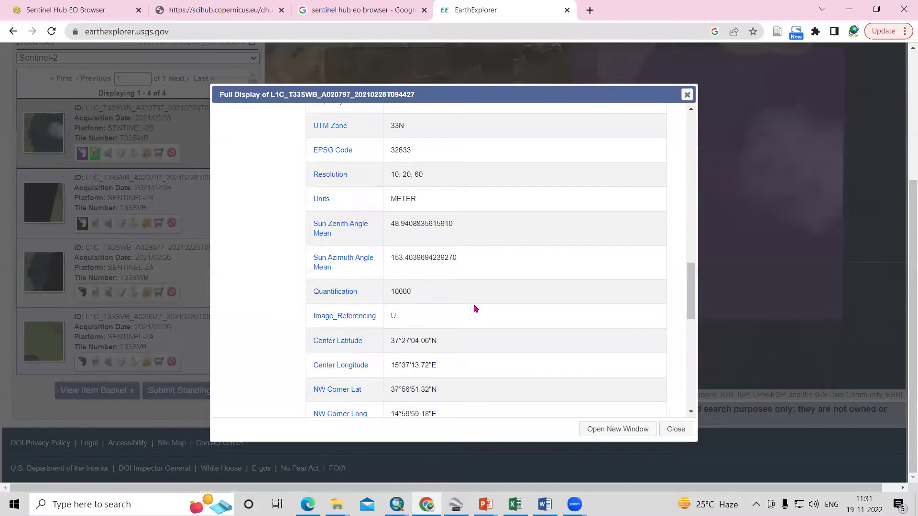
{"action": "scroll", "coordinate": [473, 309], "scroll_direction": "down", "scroll_amount": 6}
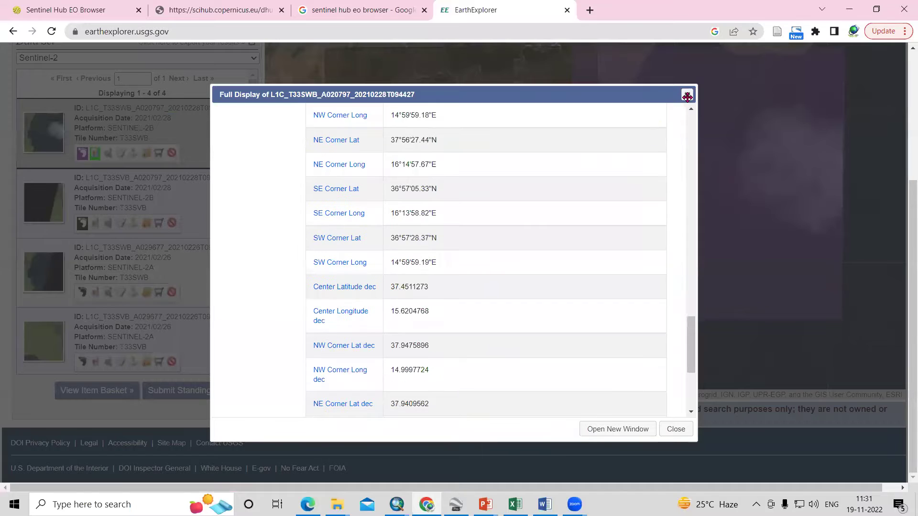
{"action": "left_click", "coordinate": [687, 95]}
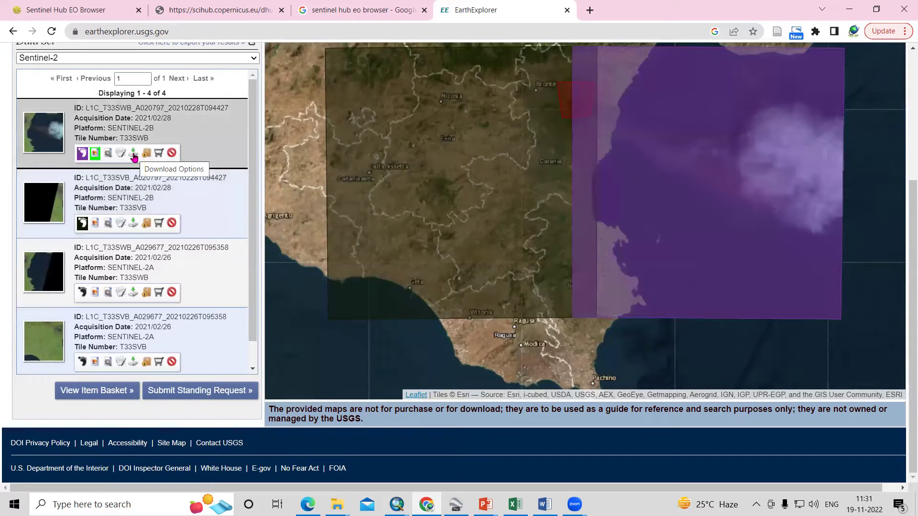
Download the 2021/02/28 T33SWB scene as an L1C tile in JPEG2000 format.
{"action": "left_click", "coordinate": [134, 155]}
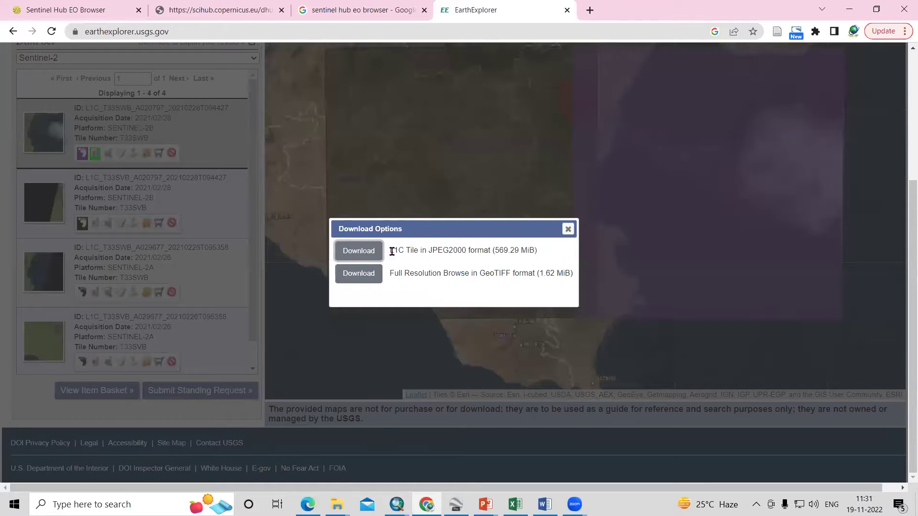
{"action": "left_click", "coordinate": [362, 254]}
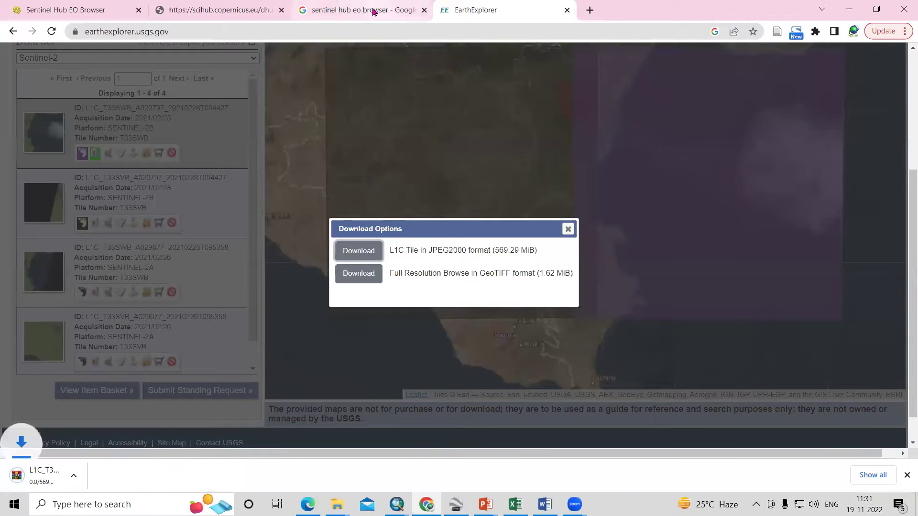
Show the Copernicus Open Access Hub page as an alternative source of Sentinel data.
{"action": "left_click", "coordinate": [372, 9]}
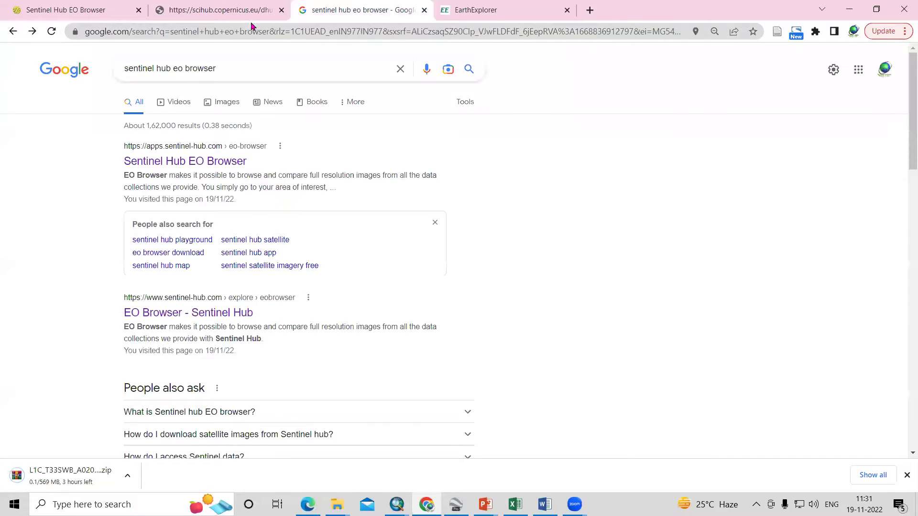
{"action": "left_click", "coordinate": [231, 15]}
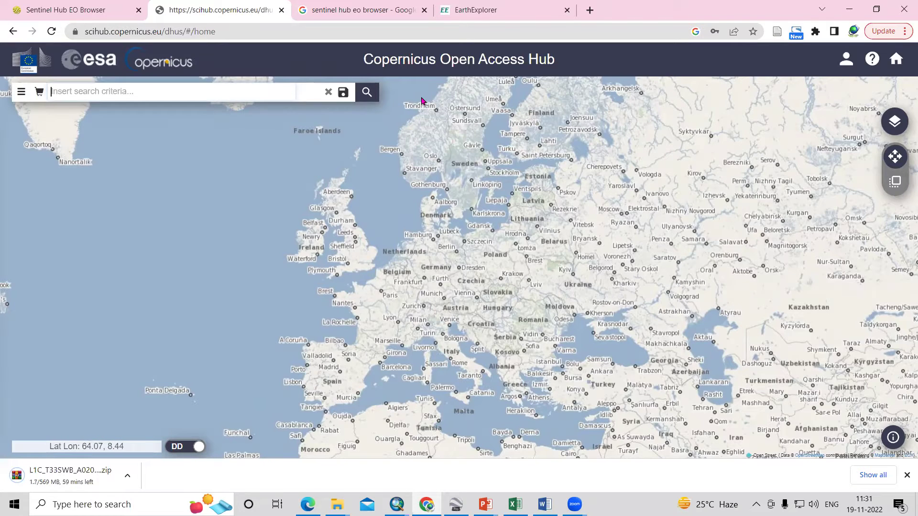
{"action": "left_click", "coordinate": [654, 169]}
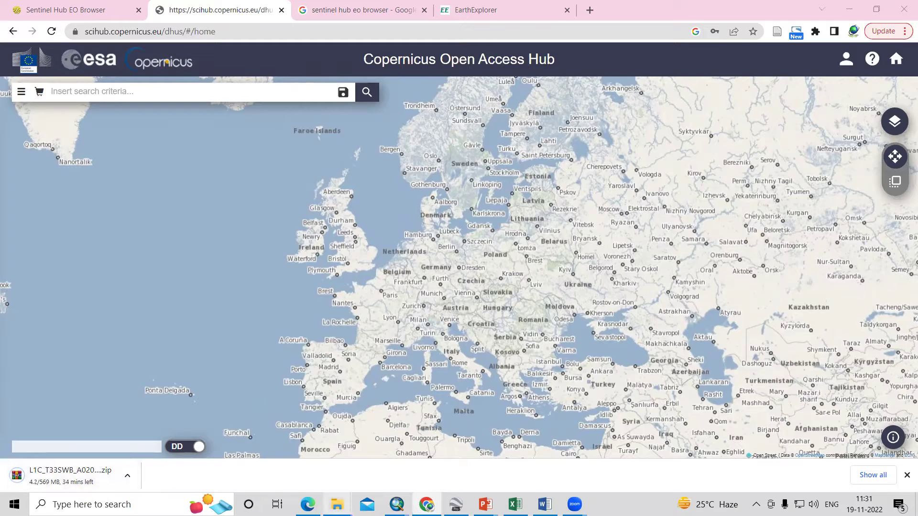
Switch to File Explorer and browse to the Volcano folder inside Video Lecture on drive D.
{"action": "mouse_move", "coordinate": [337, 504]}
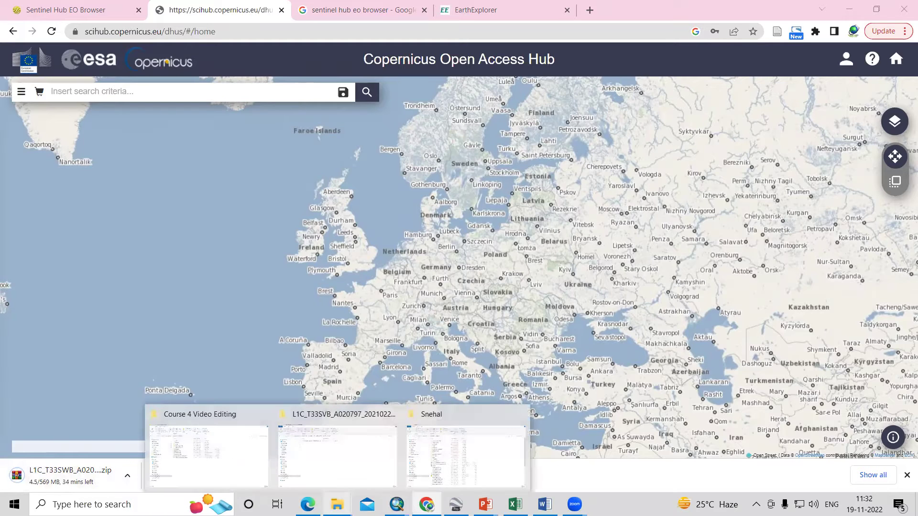
{"action": "left_click", "coordinate": [340, 466]}
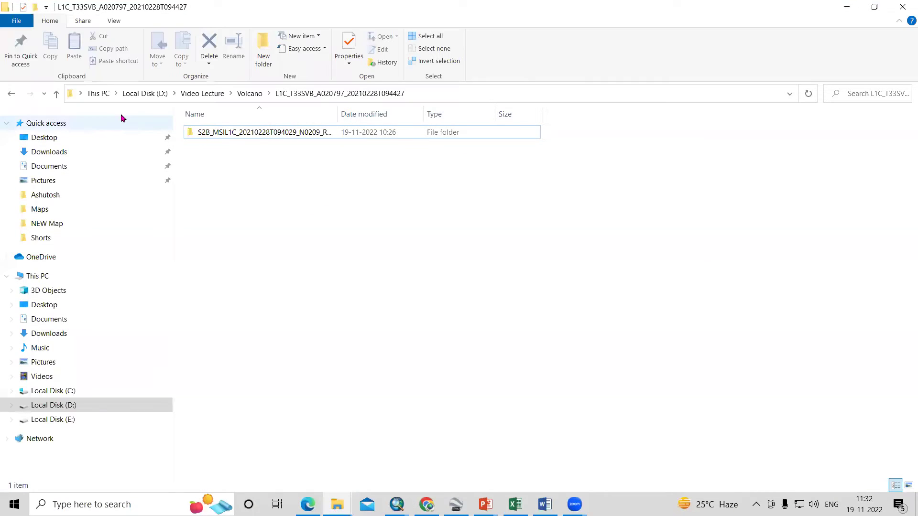
{"action": "left_click", "coordinate": [57, 95]}
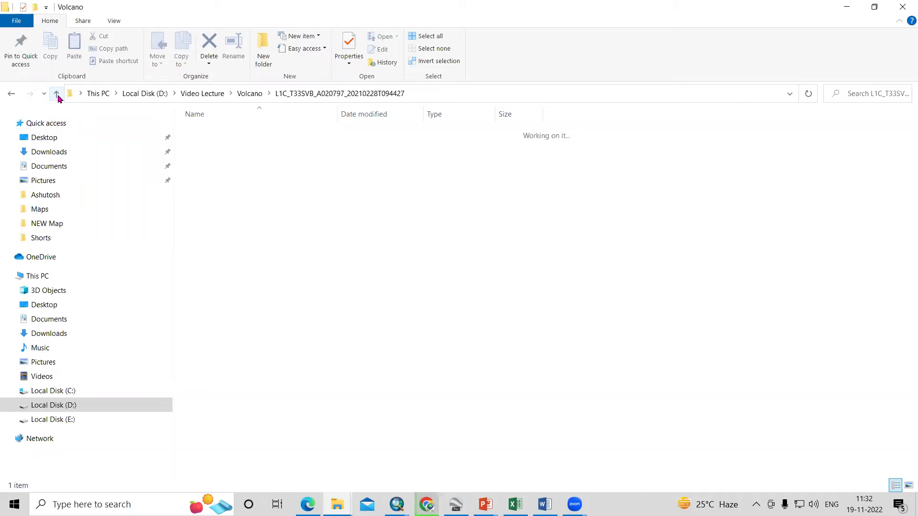
{"action": "left_click", "coordinate": [59, 98]}
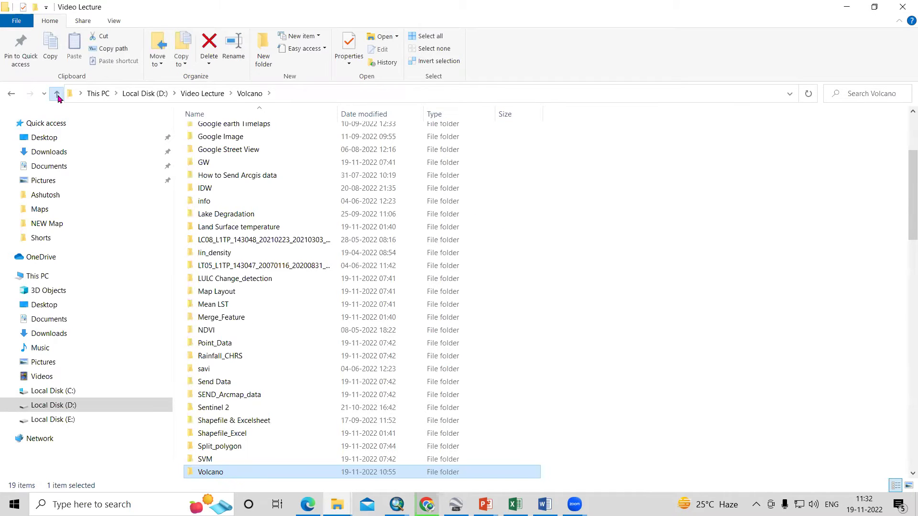
{"action": "left_click", "coordinate": [58, 98]}
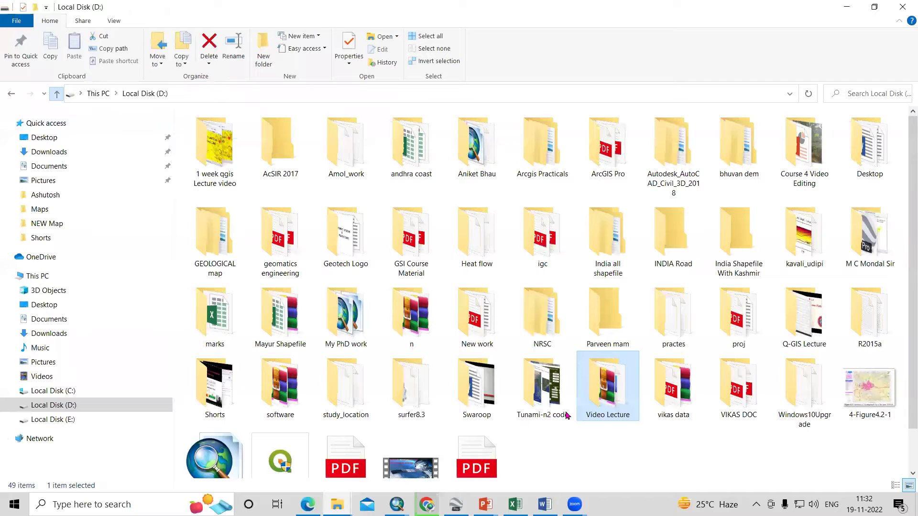
{"action": "key", "text": "alt+Right"}
{"action": "key", "text": "alt+Right"}
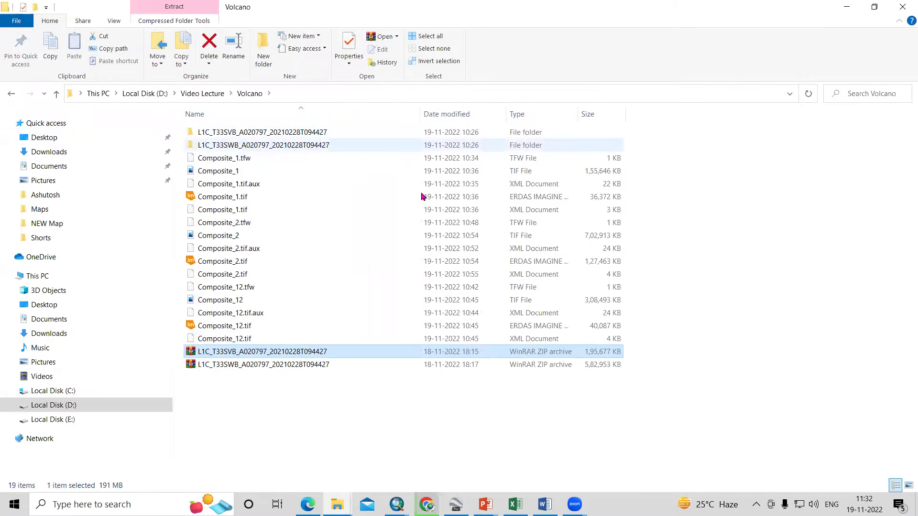
Review the extraction options for the L1C_T33SVB_A020797_20210228T094427 archive and select its extracted folder.
{"action": "double_click", "coordinate": [295, 352]}
{"action": "right_click", "coordinate": [296, 351]}
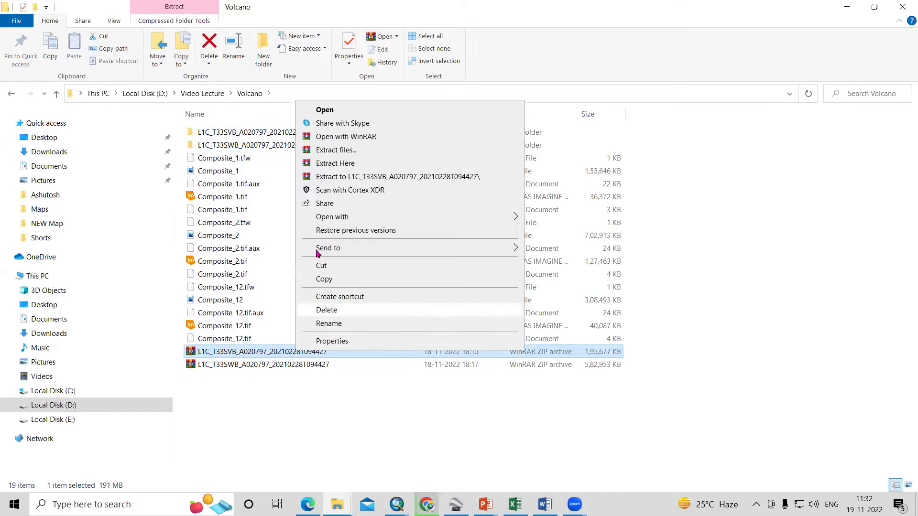
{"action": "left_click", "coordinate": [333, 396]}
{"action": "left_click", "coordinate": [304, 139]}
{"action": "double_click", "coordinate": [304, 137]}
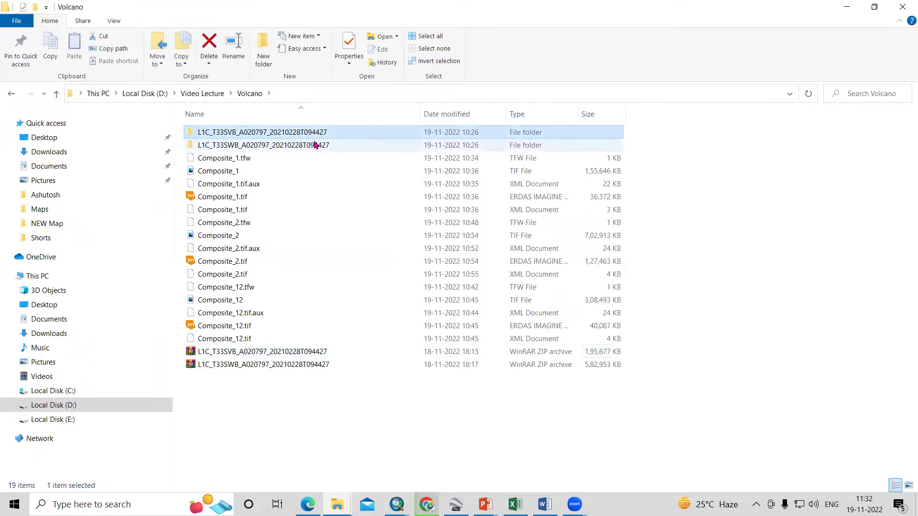
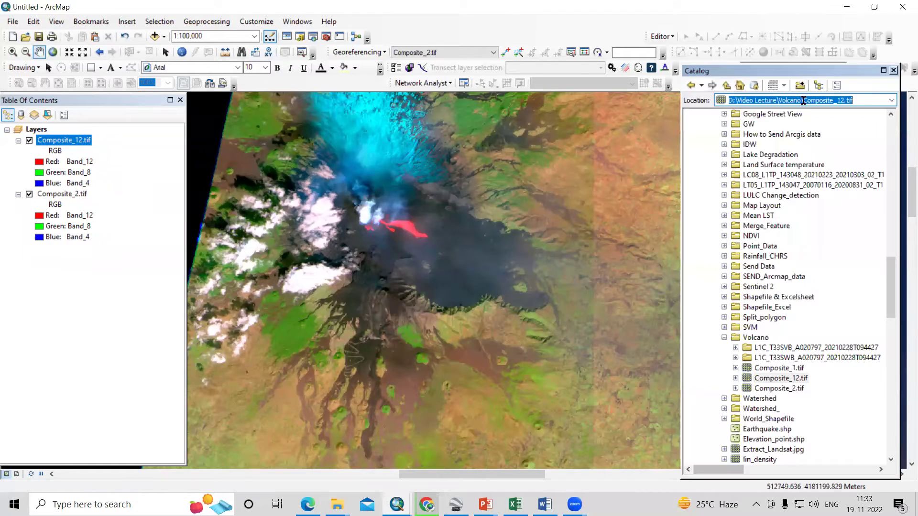
In ArcMap's Catalog, go to the T33SVB scene's IMG_DATA folder and expand it to list the band files.
{"action": "key", "text": "Return"}
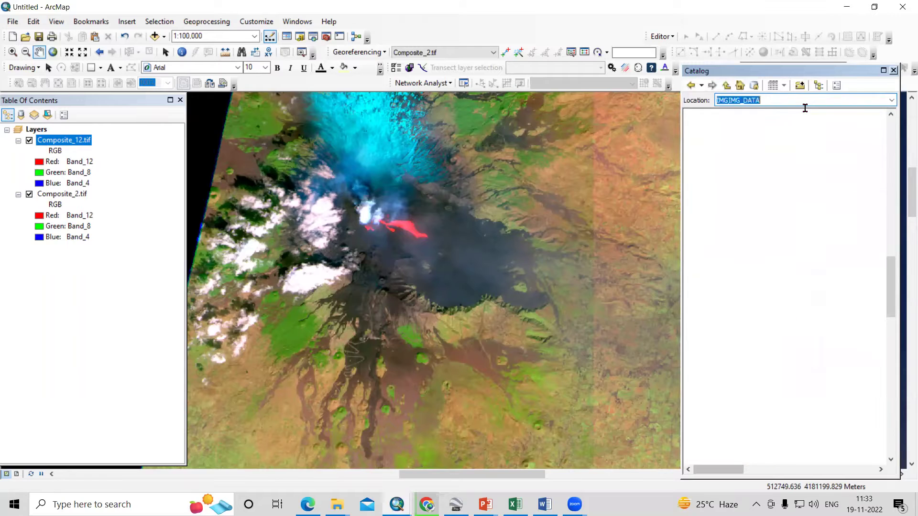
{"action": "scroll", "coordinate": [817, 326], "scroll_direction": "down", "scroll_amount": 2}
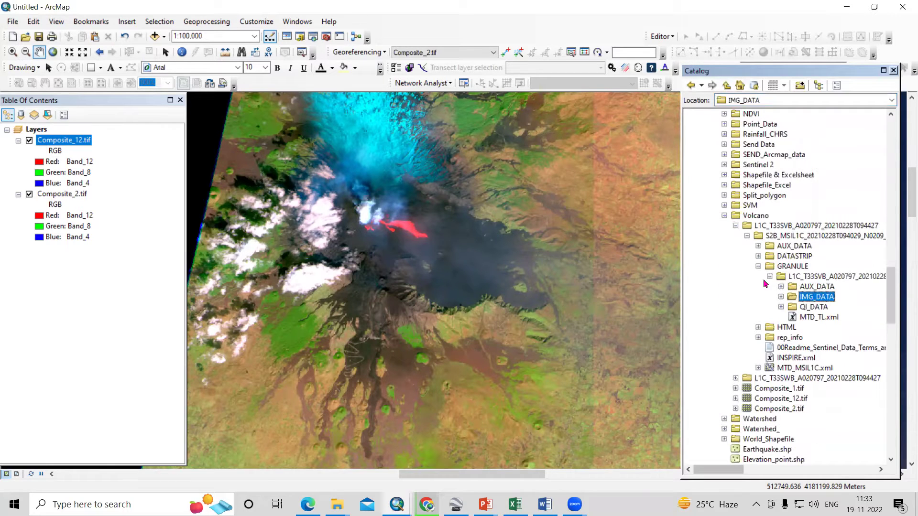
{"action": "double_click", "coordinate": [815, 297]}
{"action": "left_click_drag", "start_coordinate": [729, 470], "coordinate": [750, 470]}
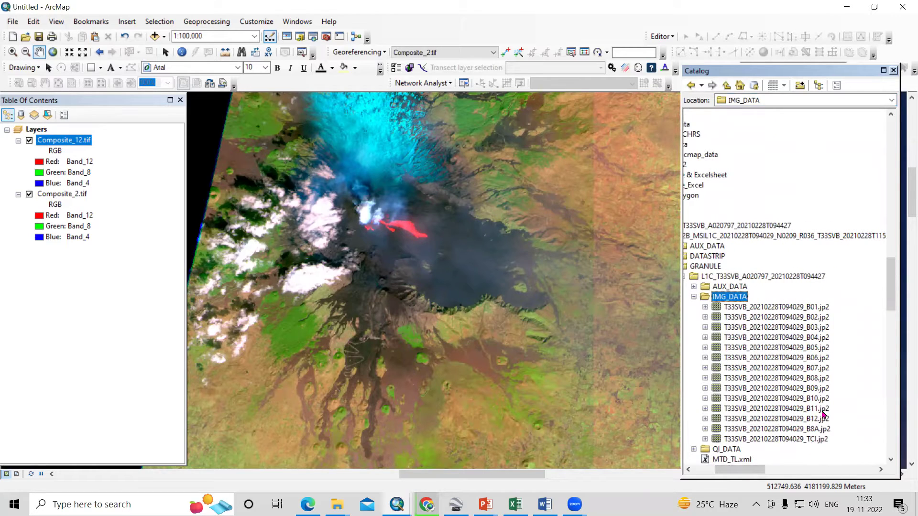
Open the Composite Bands tool from the Raster Processing toolset of the Data Management Tools.
{"action": "left_click", "coordinate": [325, 38]}
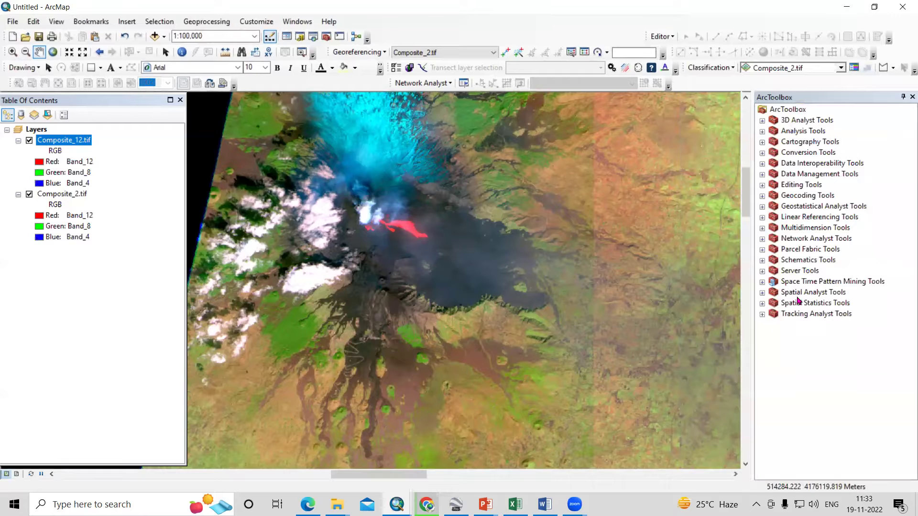
{"action": "double_click", "coordinate": [809, 175]}
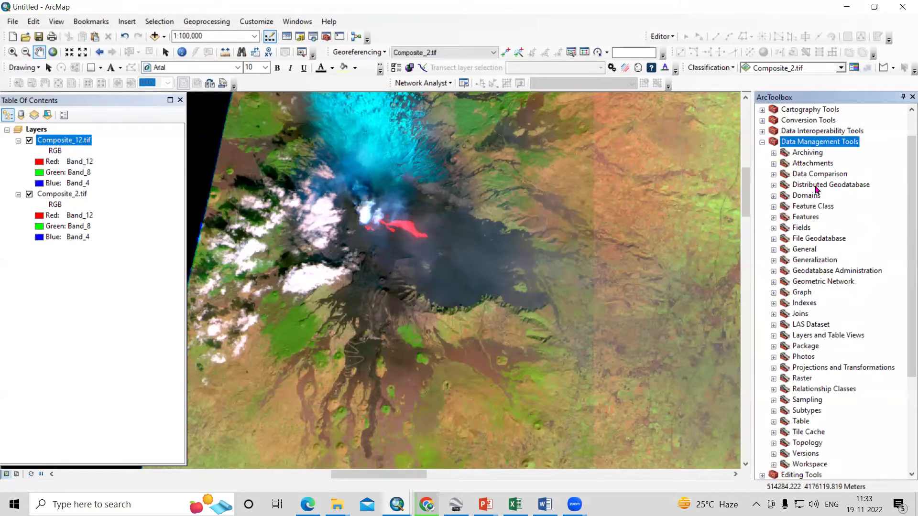
{"action": "scroll", "coordinate": [870, 324], "scroll_direction": "down", "scroll_amount": 2}
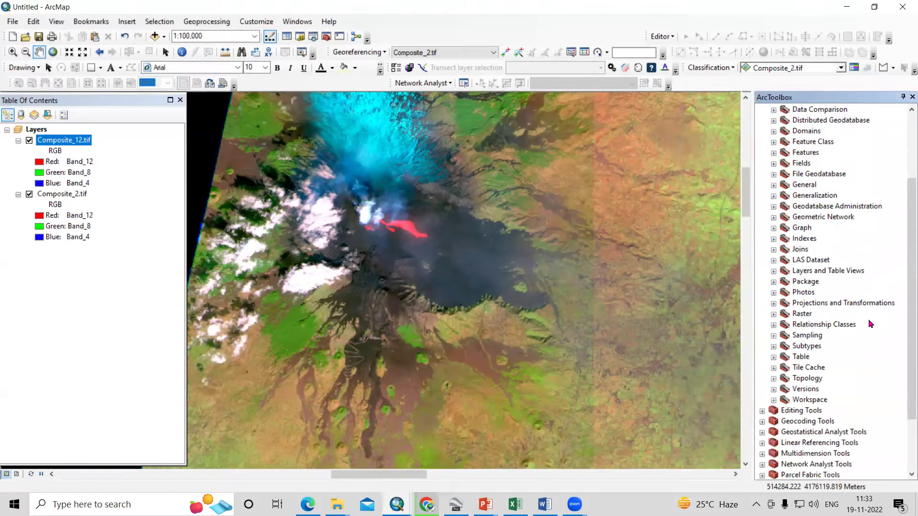
{"action": "left_click", "coordinate": [802, 315]}
{"action": "key", "text": "Right"}
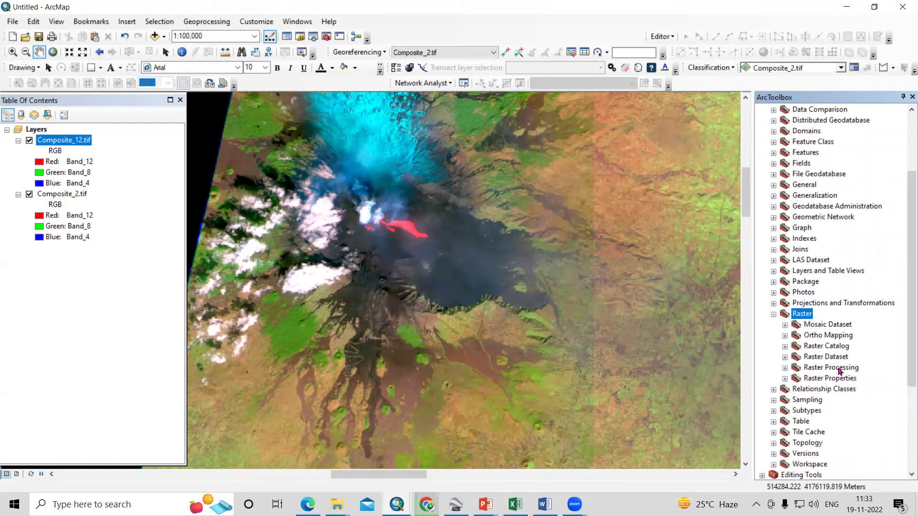
{"action": "double_click", "coordinate": [839, 368]}
{"action": "left_click", "coordinate": [849, 371]}
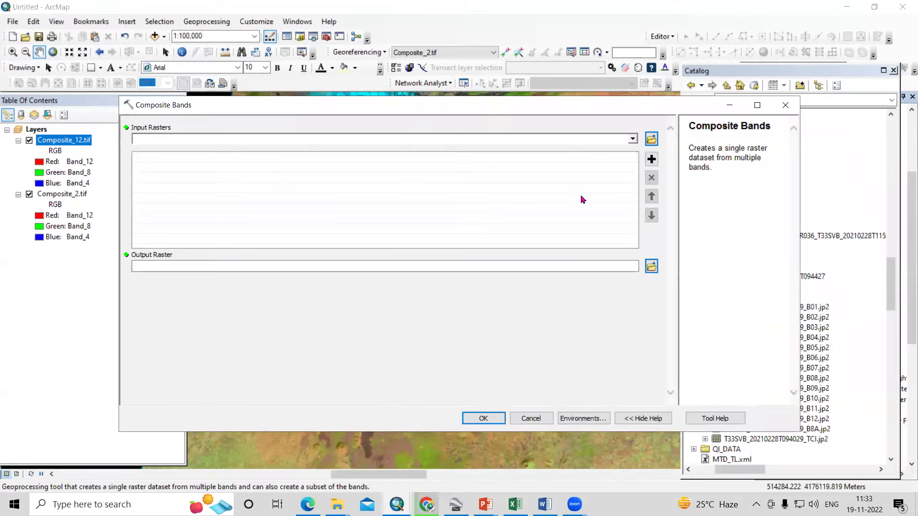
Add bands B01, B02, B03 and B04 of the T33SVB scene from the Catalog's IMG_DATA folder to the map.
{"action": "left_click", "coordinate": [729, 105]}
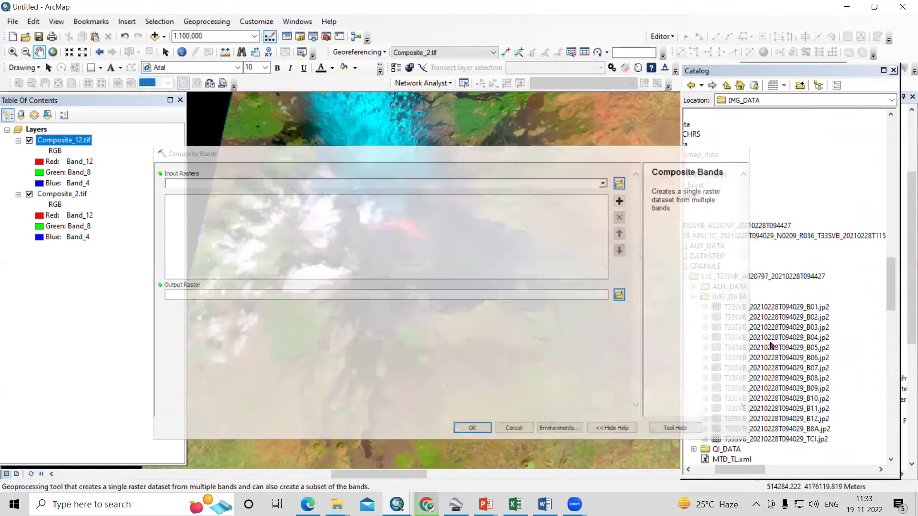
{"action": "left_click_drag", "start_coordinate": [788, 311], "coordinate": [124, 139]}
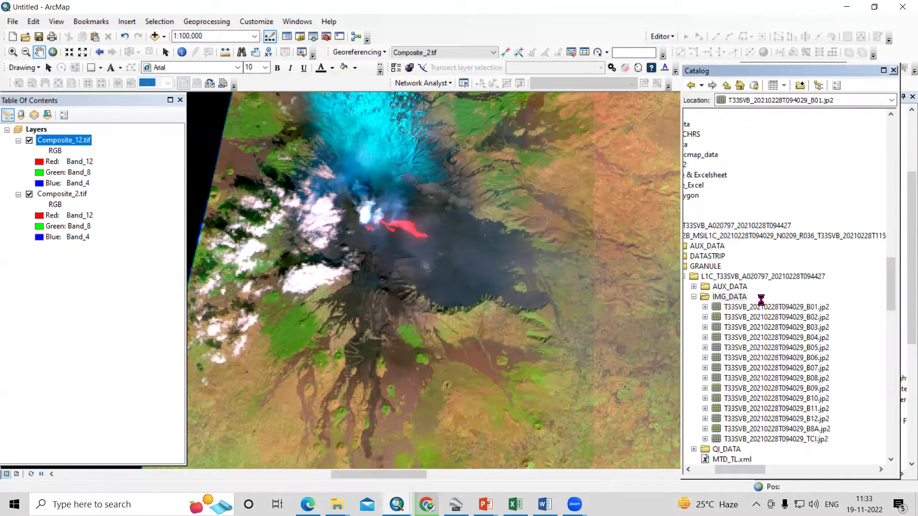
{"action": "left_click_drag", "start_coordinate": [786, 317], "coordinate": [377, 216]}
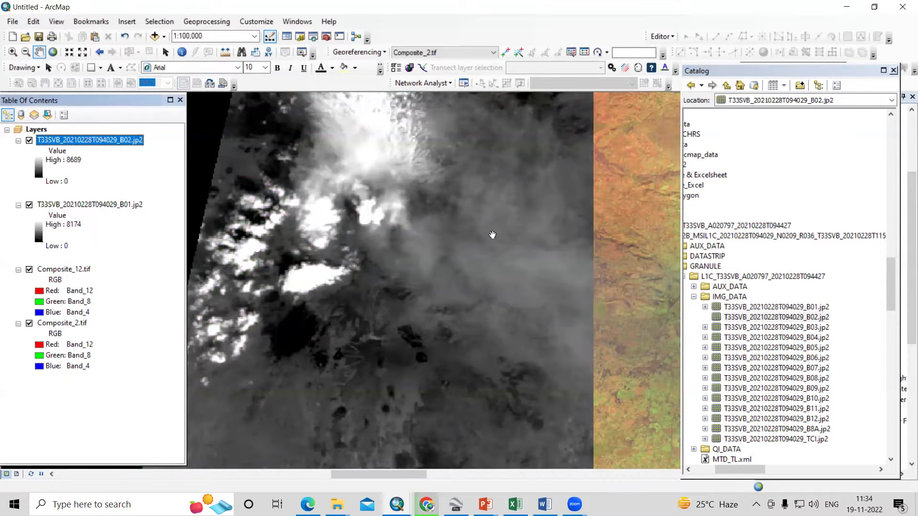
{"action": "left_click", "coordinate": [776, 327]}
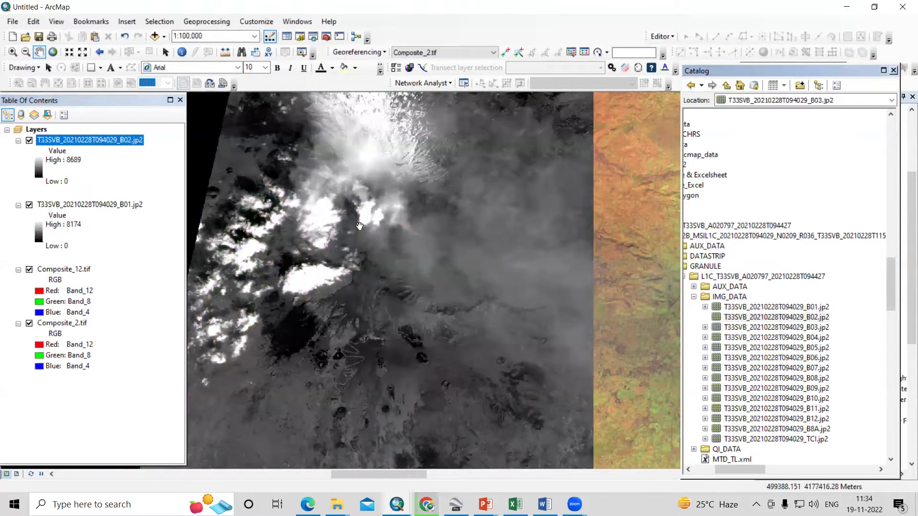
{"action": "left_click_drag", "start_coordinate": [802, 332], "coordinate": [443, 206]}
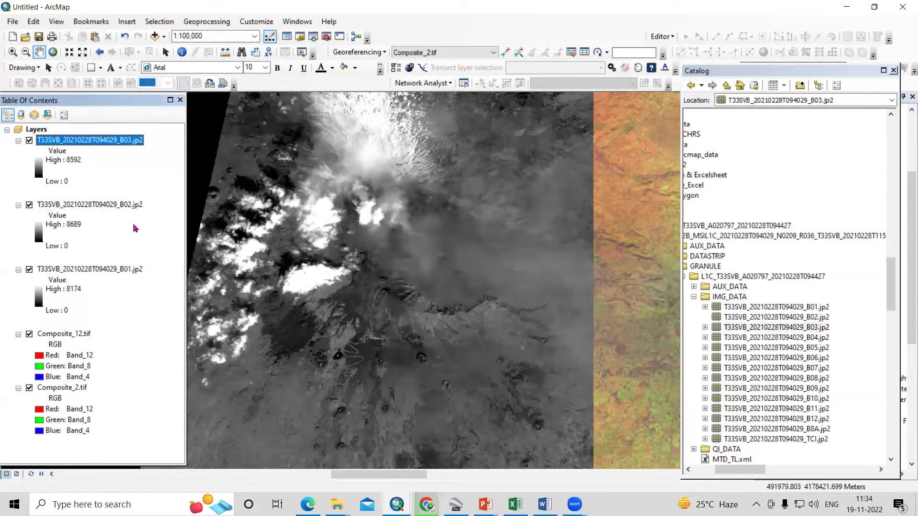
{"action": "left_click_drag", "start_coordinate": [814, 340], "coordinate": [354, 293]}
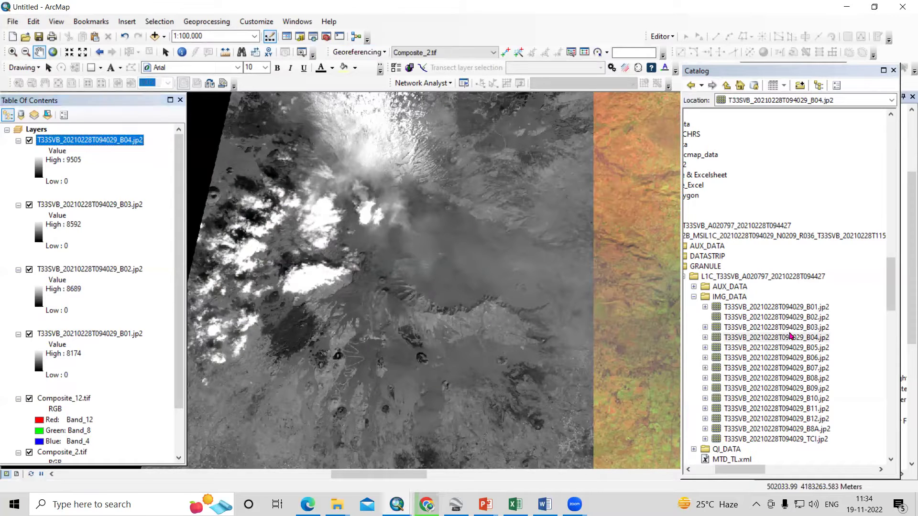
{"action": "left_click_drag", "start_coordinate": [847, 78], "coordinate": [670, 78]}
Load the T33SWB bands B01 to B12 and B8A, without the TCI image, as input rasters of the Composite Bands tool.
{"action": "double_click", "coordinate": [846, 368]}
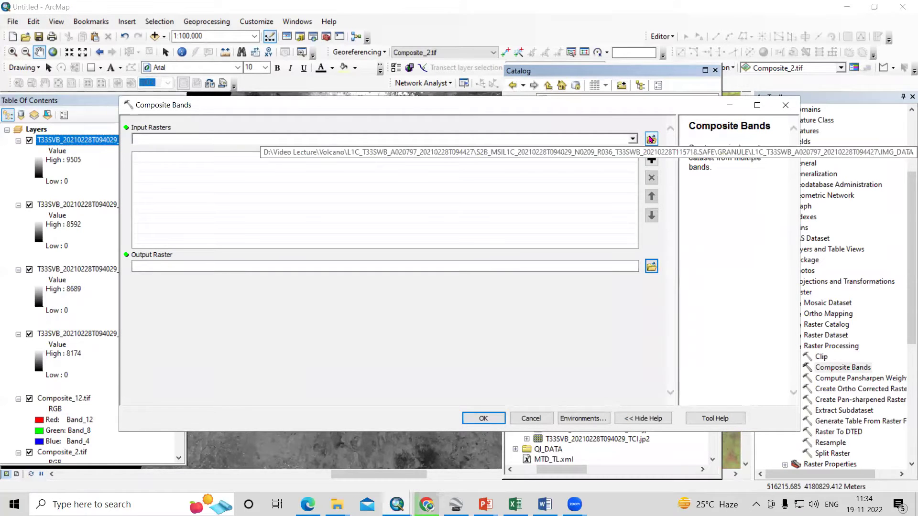
{"action": "left_click", "coordinate": [651, 139]}
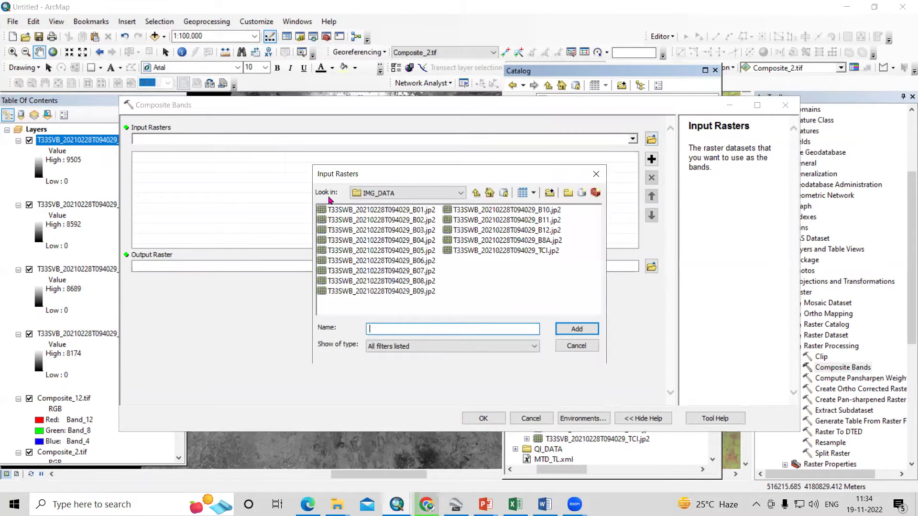
{"action": "left_click", "coordinate": [476, 193]}
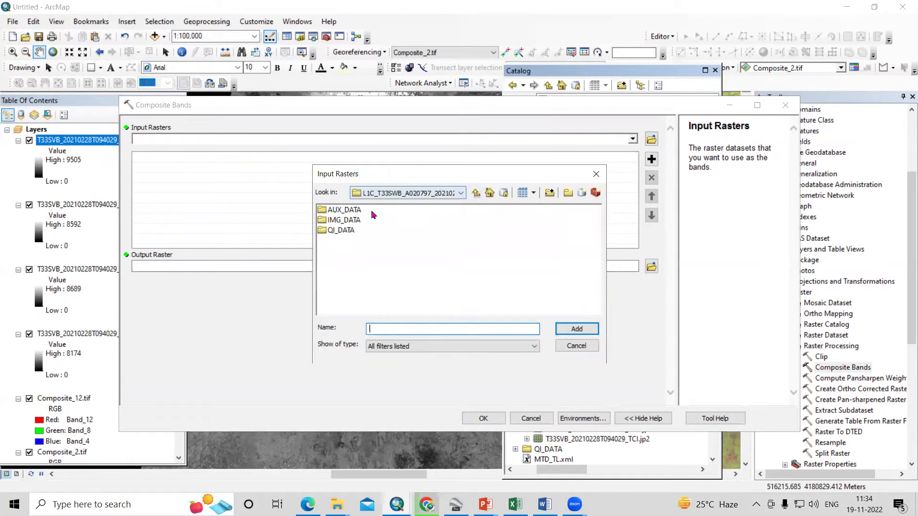
{"action": "double_click", "coordinate": [353, 222]}
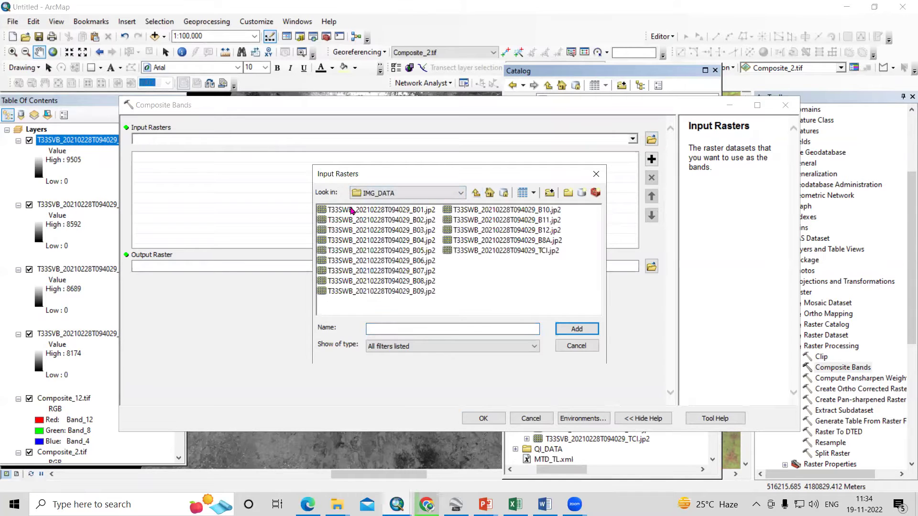
{"action": "left_click", "coordinate": [354, 213]}
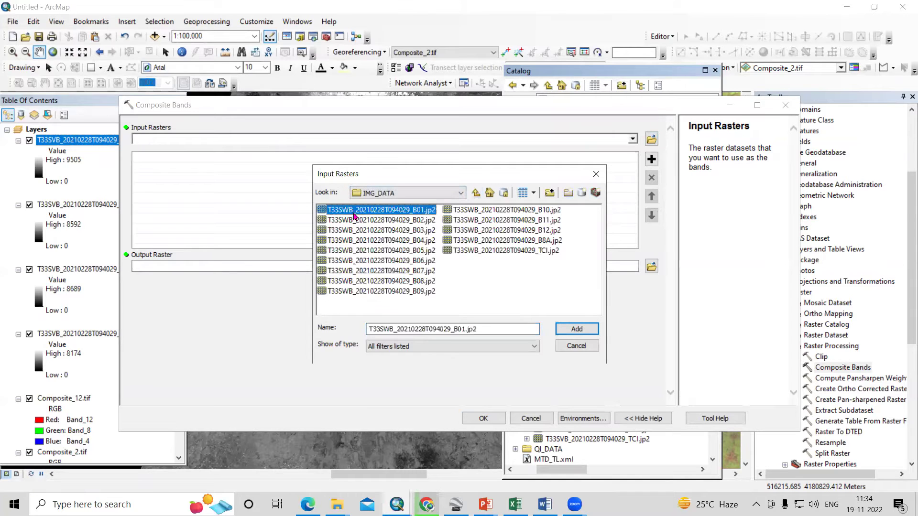
{"action": "left_click", "coordinate": [553, 241], "text": "ctrl"}
{"action": "left_click", "coordinate": [552, 247]}
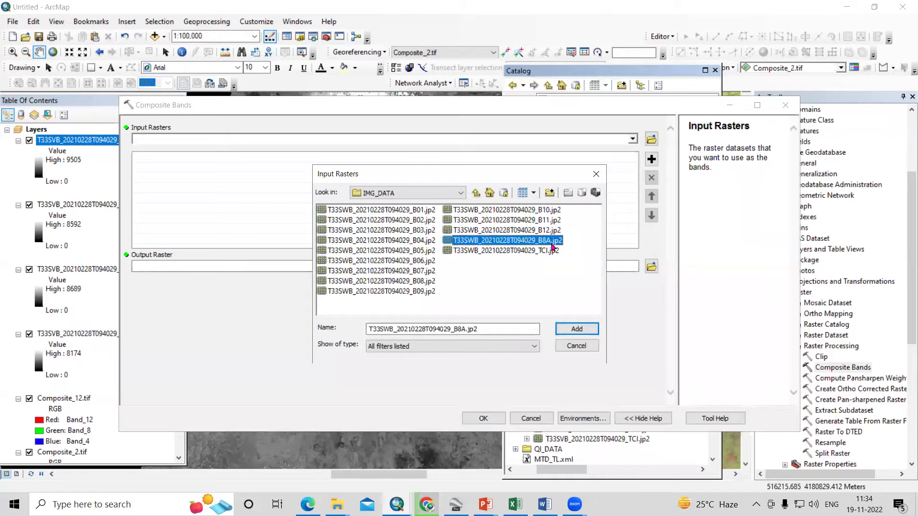
{"action": "left_click", "coordinate": [402, 210], "text": "shift"}
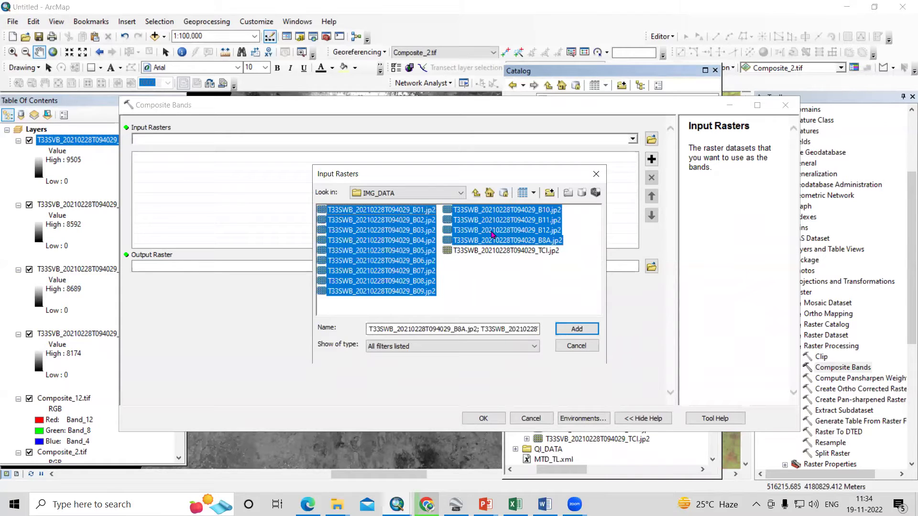
{"action": "left_click", "coordinate": [587, 330]}
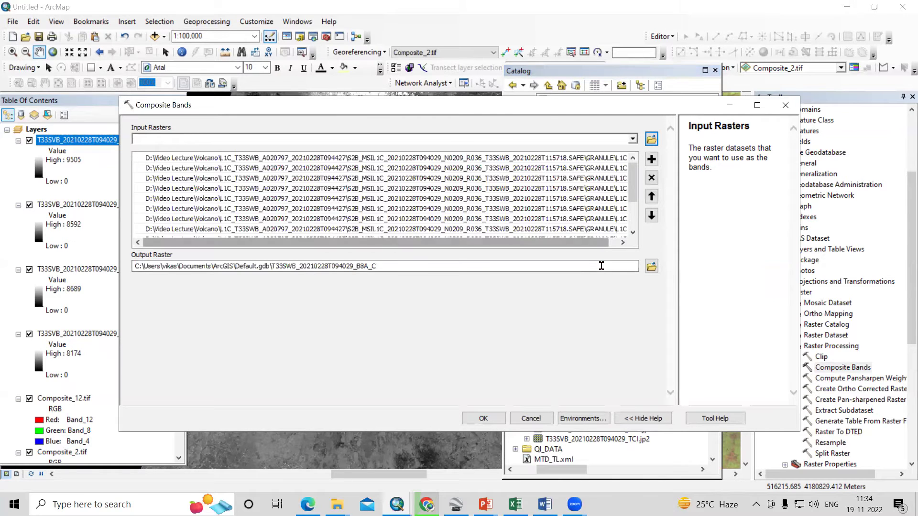
Set the output raster to Composite_Test_1.tif in the Volcano folder and run Composite Bands.
{"action": "left_click", "coordinate": [651, 267]}
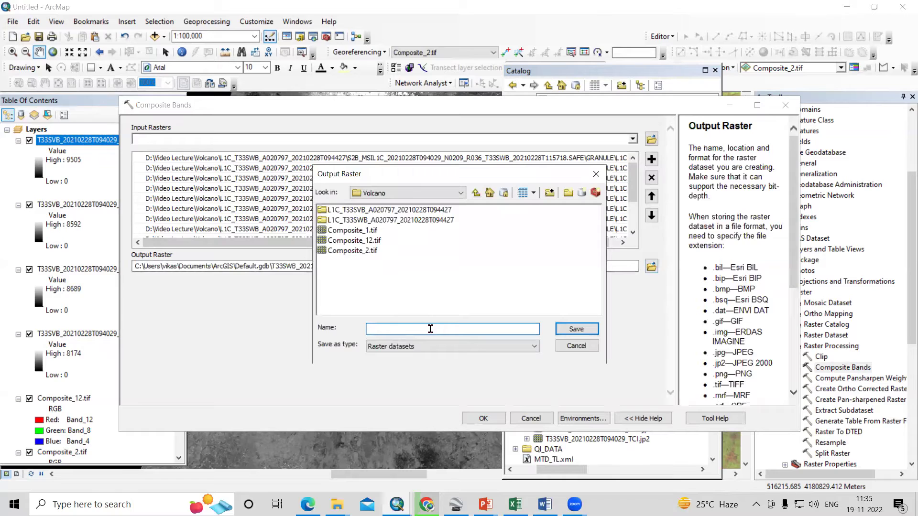
{"action": "type", "text": "Composite_Test_1.tif"}
{"action": "left_click", "coordinate": [575, 329]}
{"action": "left_click", "coordinate": [483, 418]}
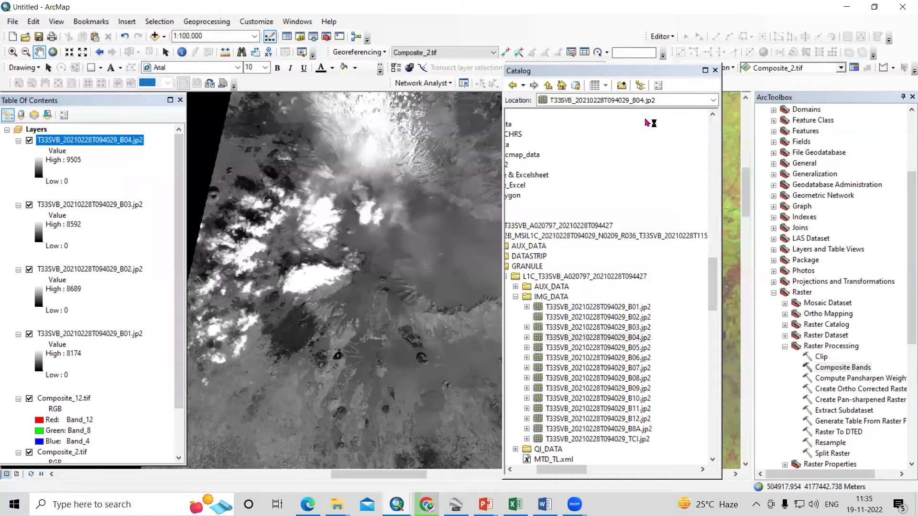
Close the Catalog, hide the four T33SVB band layers, and move Composite_12.tif and Composite_2.tif above them.
{"action": "left_click", "coordinate": [715, 70]}
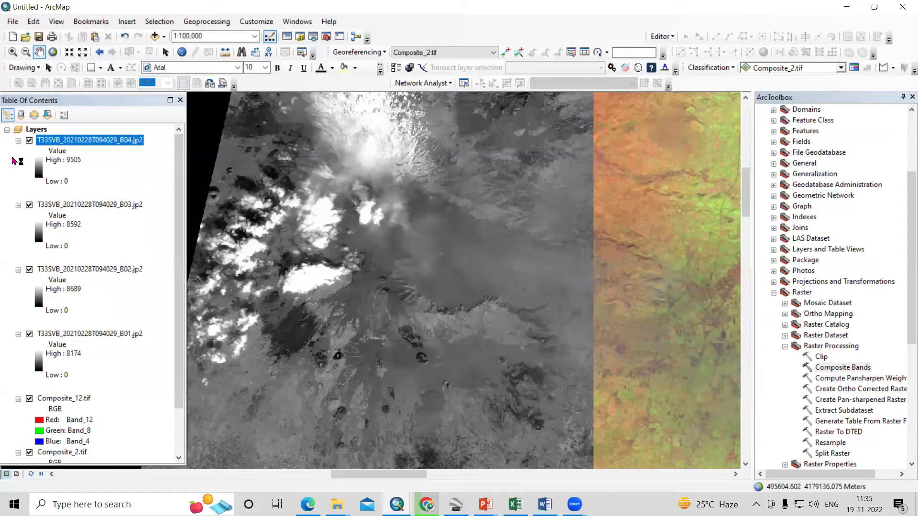
{"action": "left_click", "coordinate": [18, 140]}
{"action": "left_click", "coordinate": [18, 151]}
{"action": "left_click", "coordinate": [18, 162]}
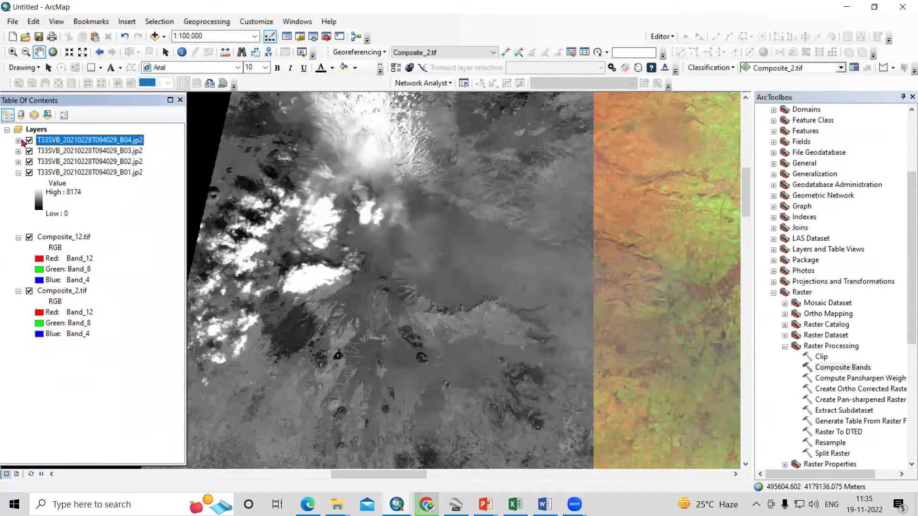
{"action": "left_click", "coordinate": [29, 151]}
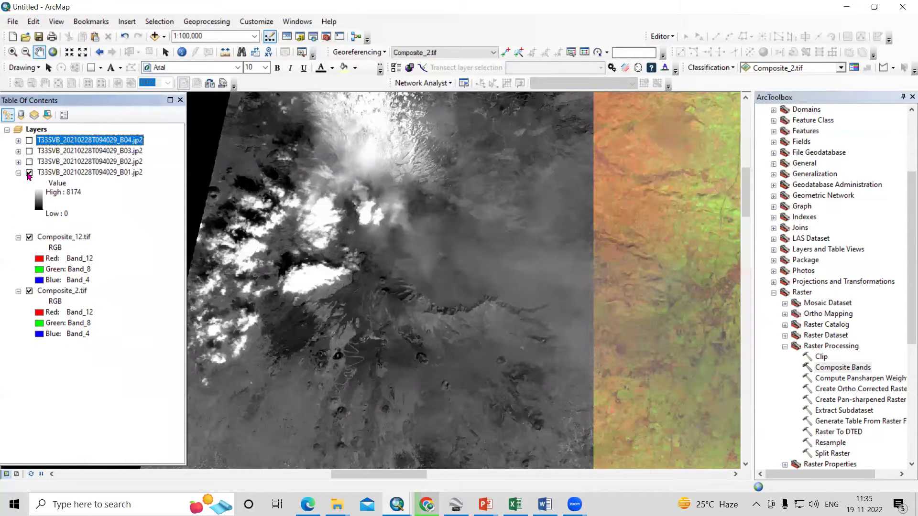
{"action": "left_click", "coordinate": [29, 173]}
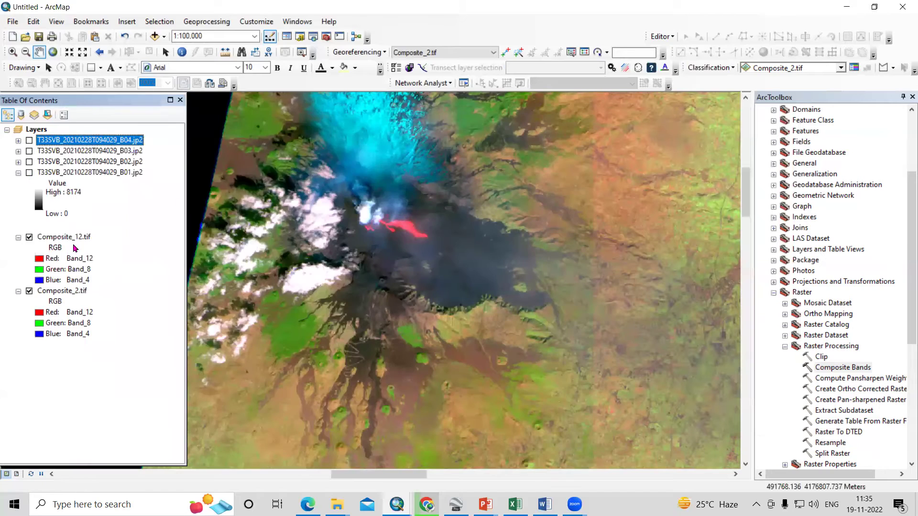
{"action": "left_click_drag", "start_coordinate": [67, 237], "coordinate": [78, 135]}
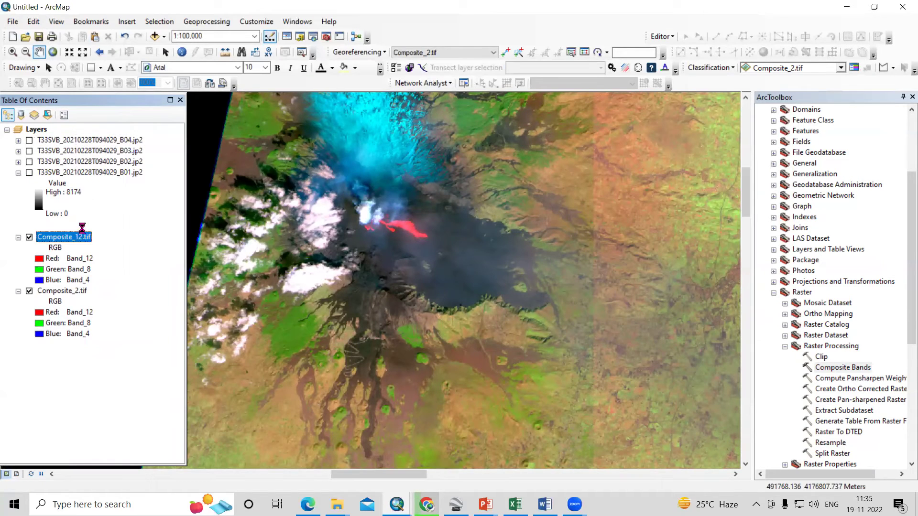
{"action": "left_click_drag", "start_coordinate": [66, 289], "coordinate": [32, 201]}
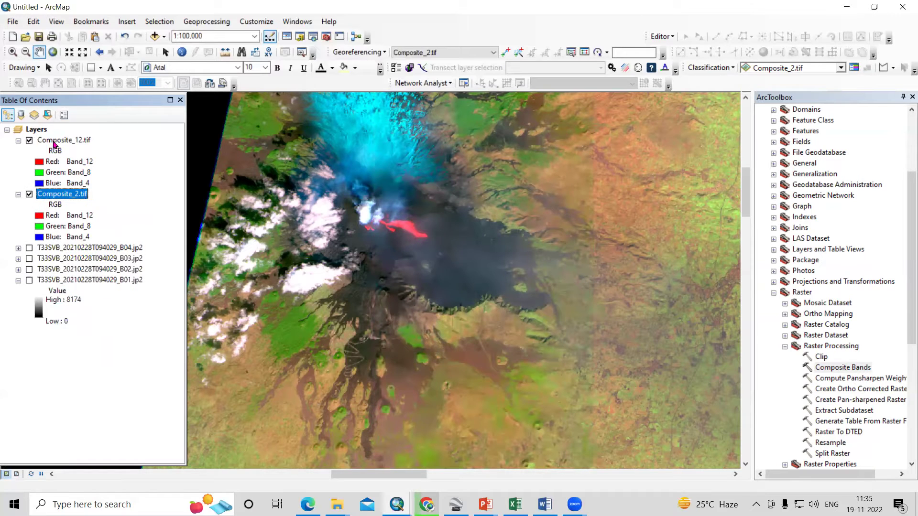
Change the RGB composite of Composite_12.tif to Band_8 for red, Band_4 for green and Band_3 for blue.
{"action": "right_click", "coordinate": [54, 144]}
{"action": "left_click", "coordinate": [111, 317]}
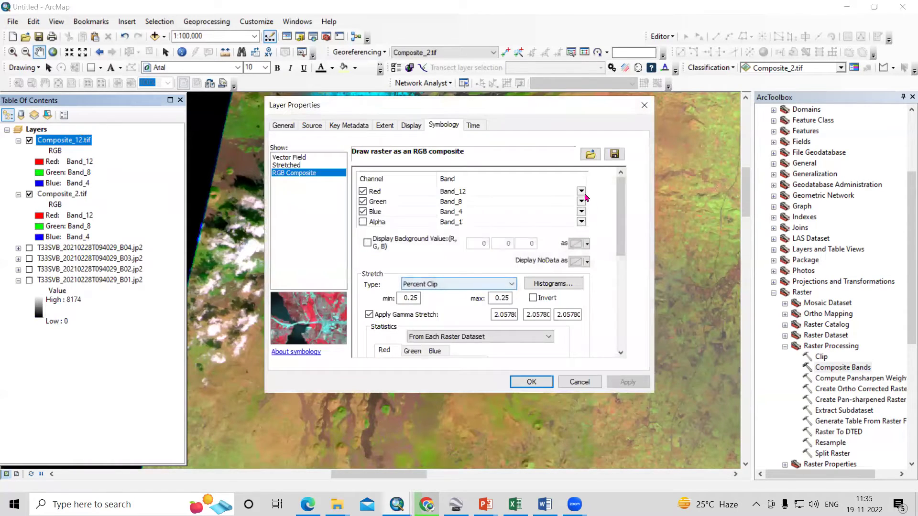
{"action": "left_click", "coordinate": [581, 191]}
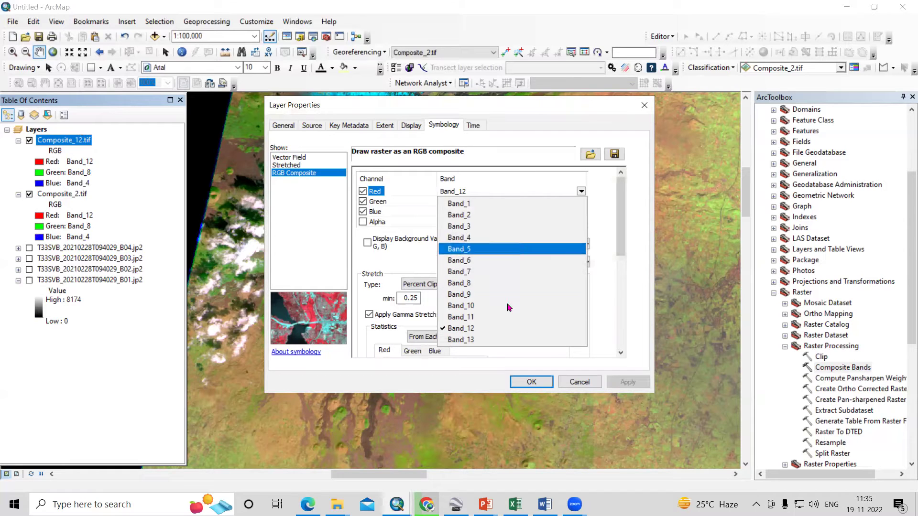
{"action": "left_click", "coordinate": [506, 283]}
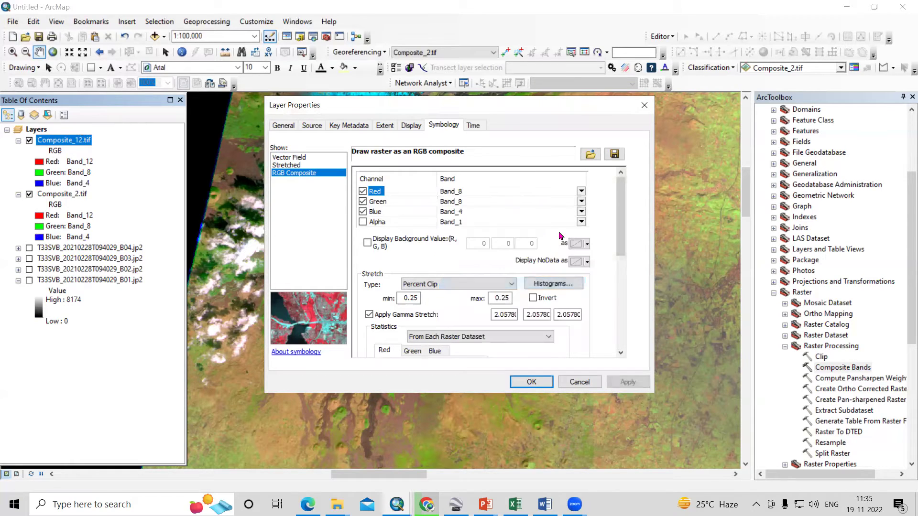
{"action": "left_click", "coordinate": [581, 202]}
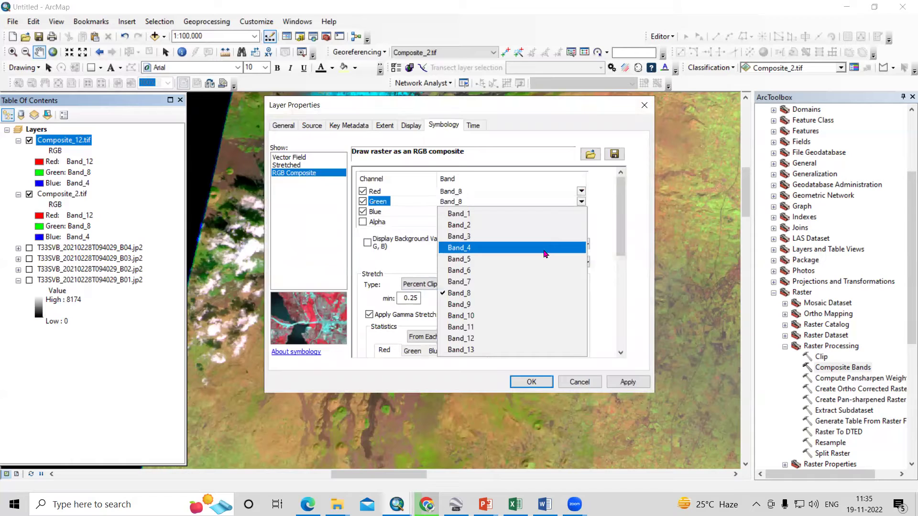
{"action": "left_click", "coordinate": [545, 253]}
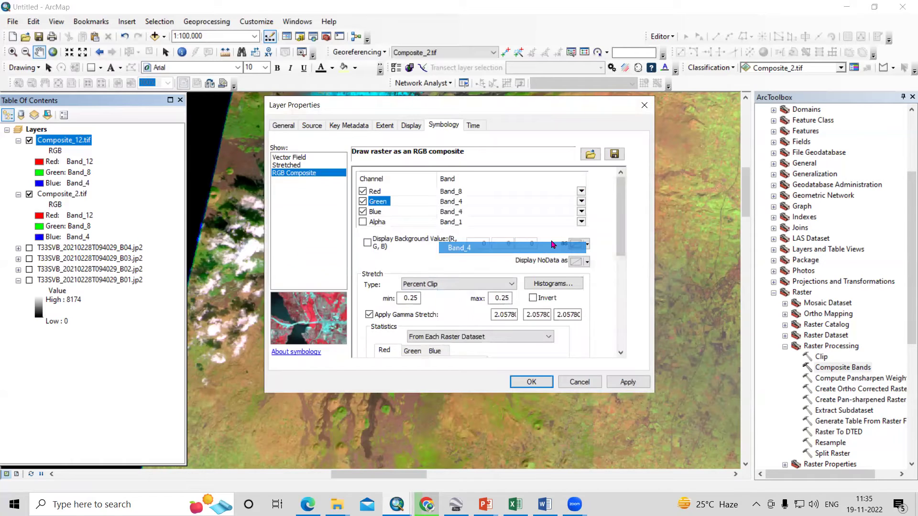
{"action": "left_click", "coordinate": [581, 212]}
{"action": "left_click", "coordinate": [560, 246]}
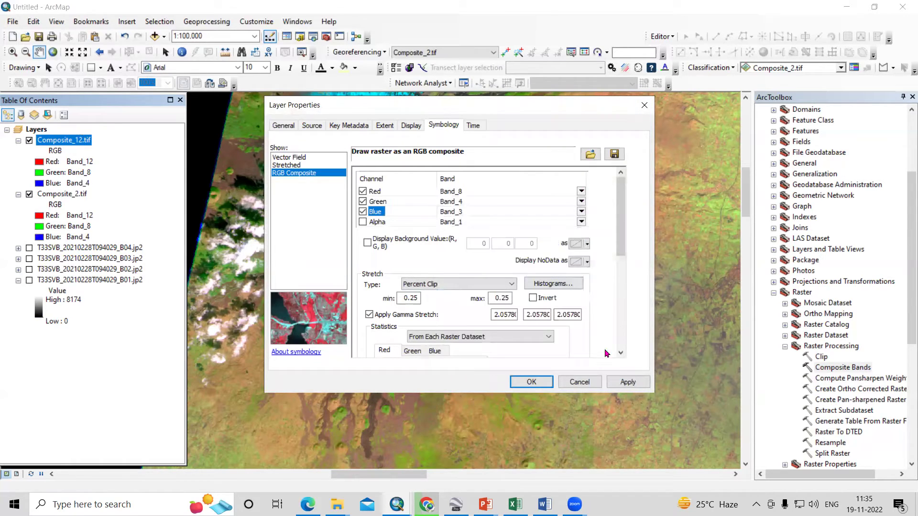
{"action": "left_click", "coordinate": [626, 381]}
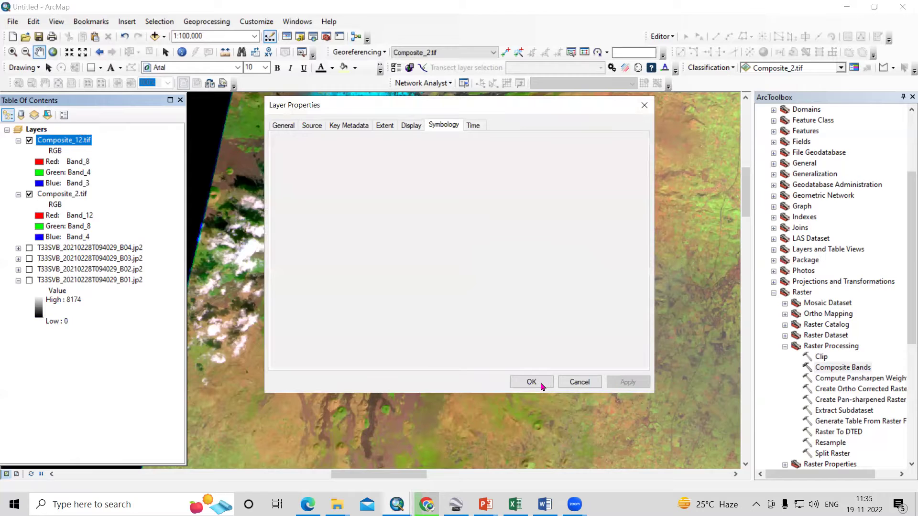
{"action": "left_click", "coordinate": [532, 382]}
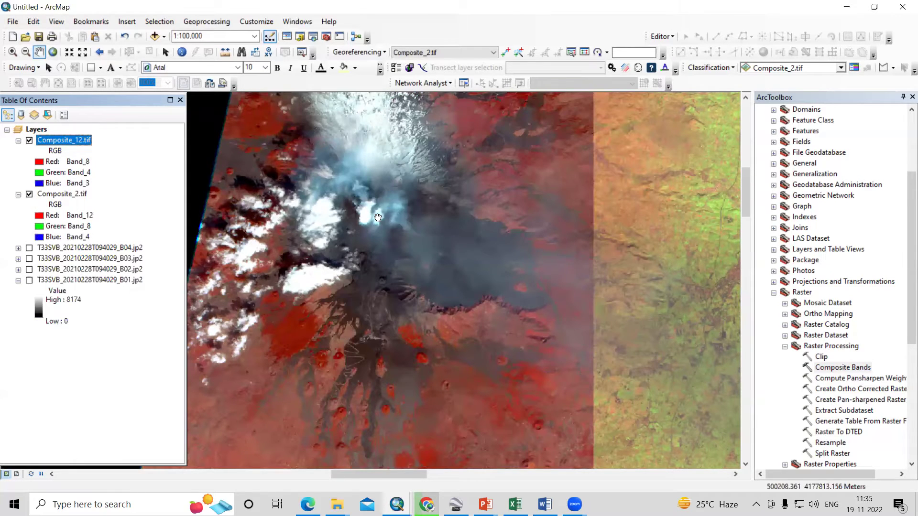
{"action": "left_click_drag", "start_coordinate": [377, 218], "coordinate": [469, 282]}
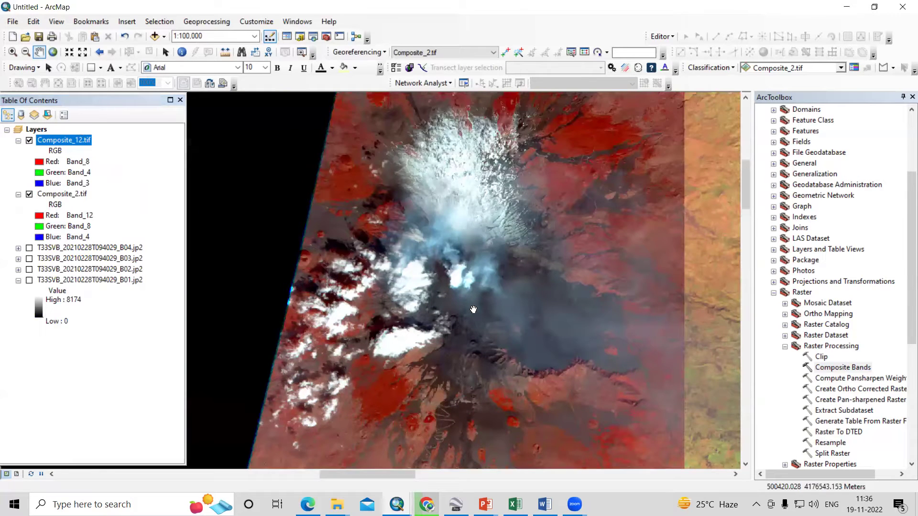
{"action": "scroll", "coordinate": [484, 287], "scroll_direction": "down", "scroll_amount": 2}
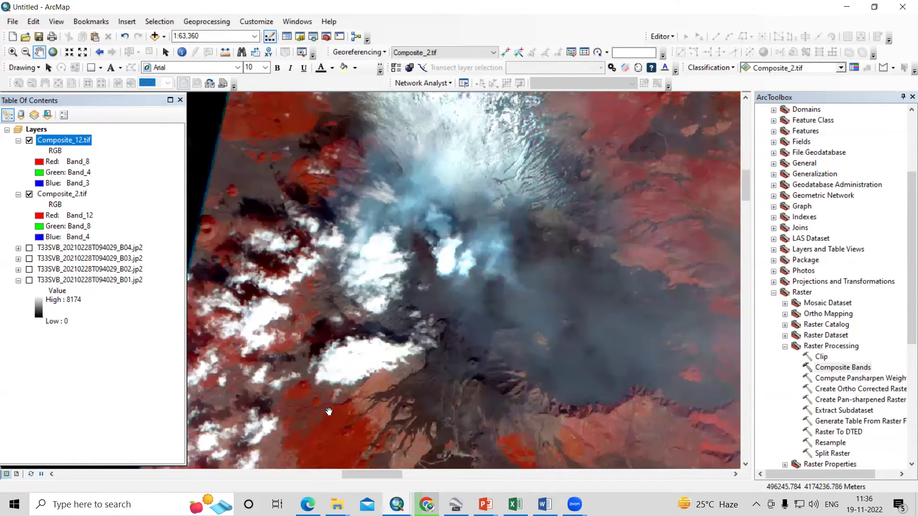
Switch to Chrome, search Google Images for "band composite sentinel 2" in a new tab, and open the ResearchGate Sentinel-2 band characteristics table.
{"action": "left_click", "coordinate": [429, 468]}
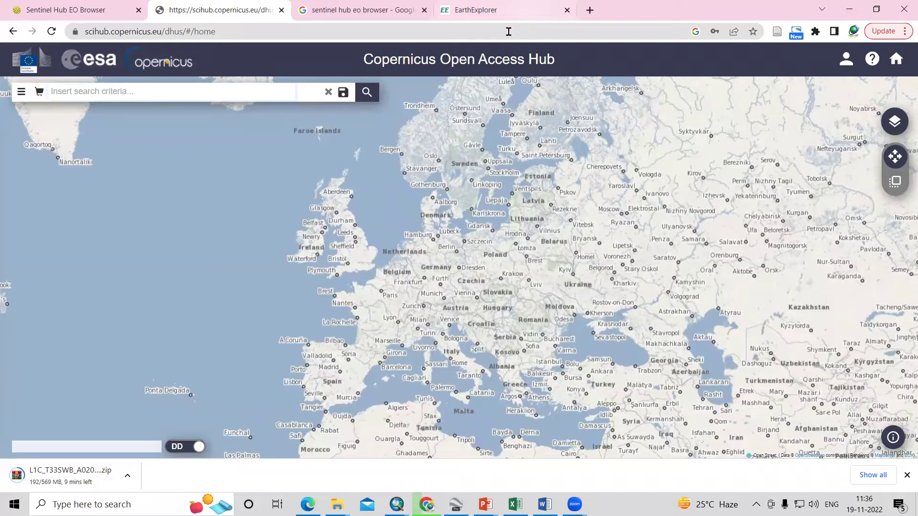
{"action": "key", "text": "ctrl+t"}
{"action": "type", "text": "ban"}
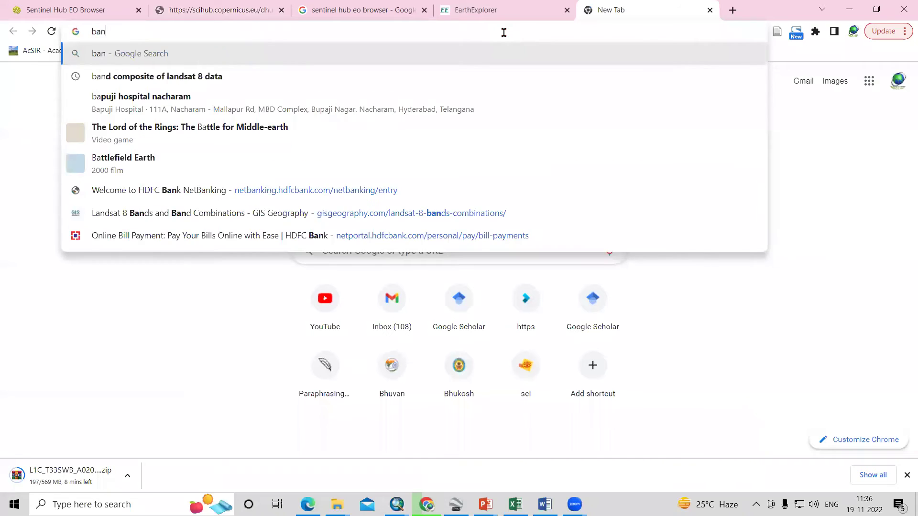
{"action": "type", "text": "d composite "}
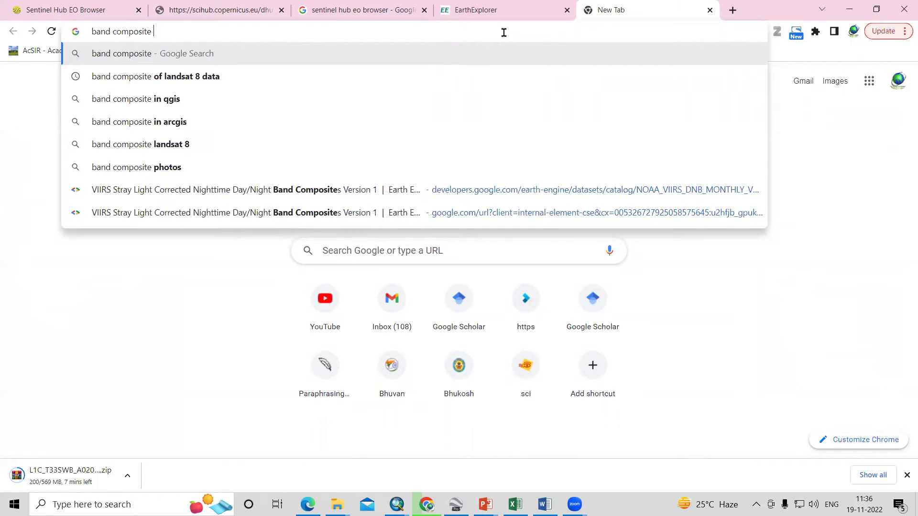
{"action": "type", "text": "of sen"}
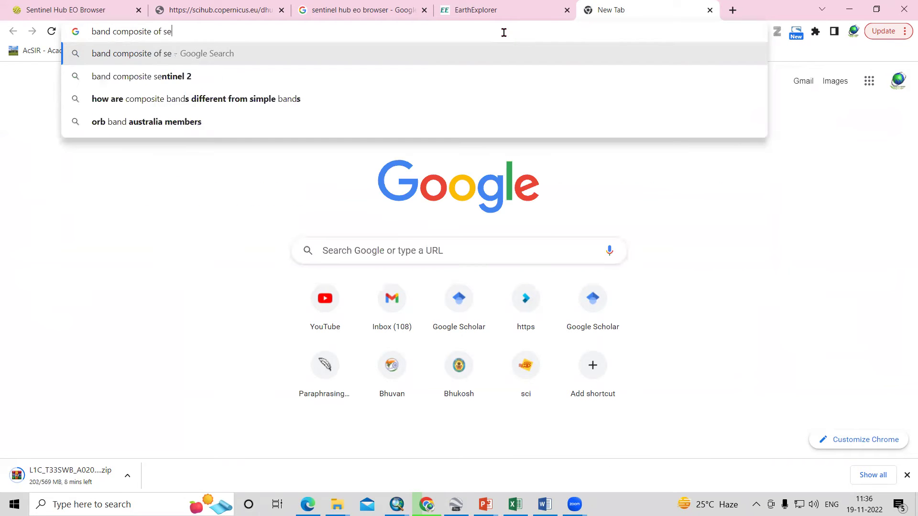
{"action": "left_click", "coordinate": [225, 76]}
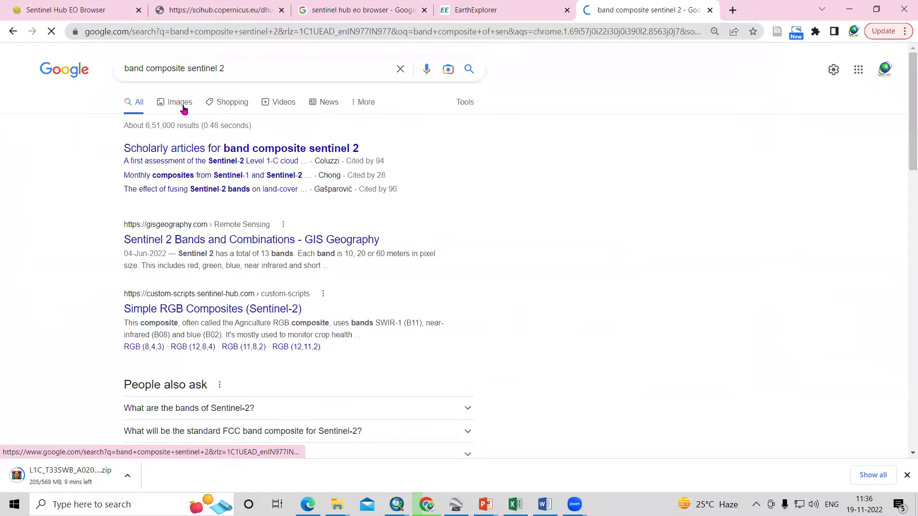
{"action": "left_click", "coordinate": [181, 103]}
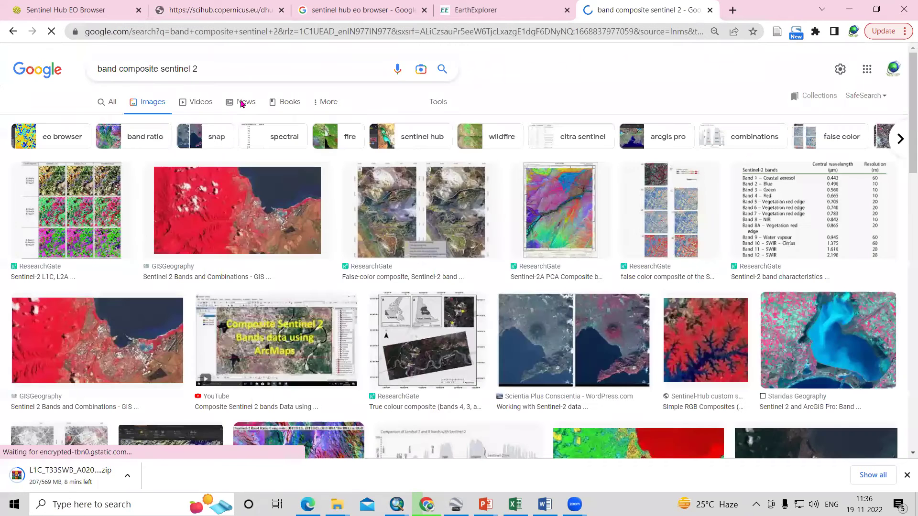
{"action": "left_click", "coordinate": [754, 251]}
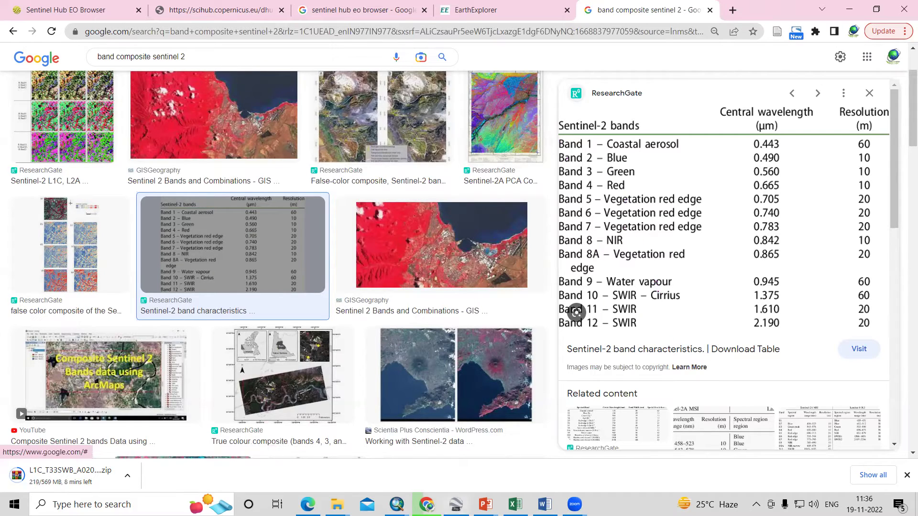
Switch back to ArcMap and close the empty Composite Bands tool dialog.
{"action": "mouse_move", "coordinate": [396, 504]}
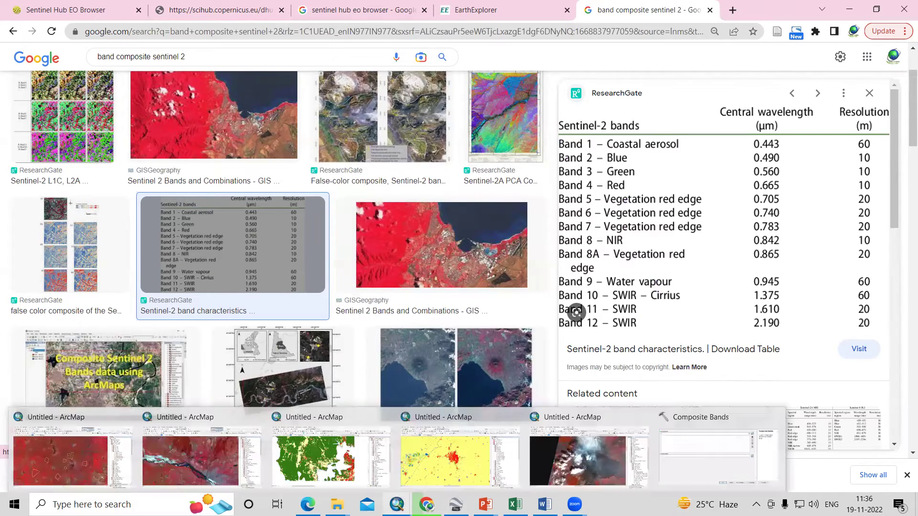
{"action": "left_click", "coordinate": [730, 439]}
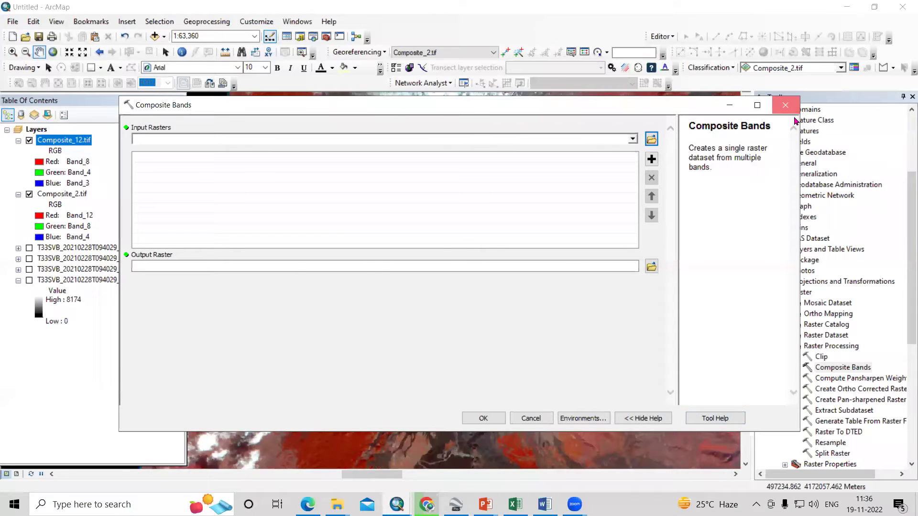
{"action": "left_click", "coordinate": [785, 105]}
Change the RGB composite of Composite_12.tif to Band_12 for red, Band_8 for green and Band_4 for blue.
{"action": "right_click", "coordinate": [70, 142]}
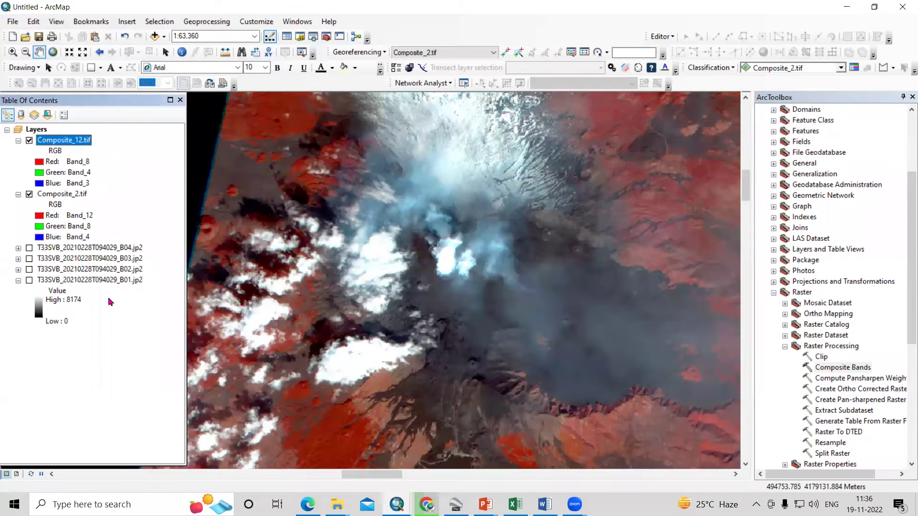
{"action": "left_click", "coordinate": [107, 314]}
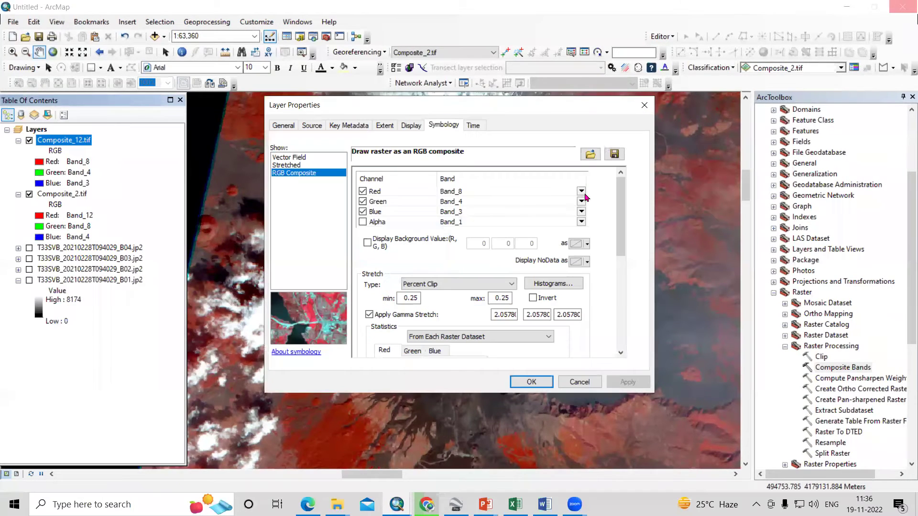
{"action": "left_click", "coordinate": [580, 191]}
{"action": "left_click", "coordinate": [581, 191]}
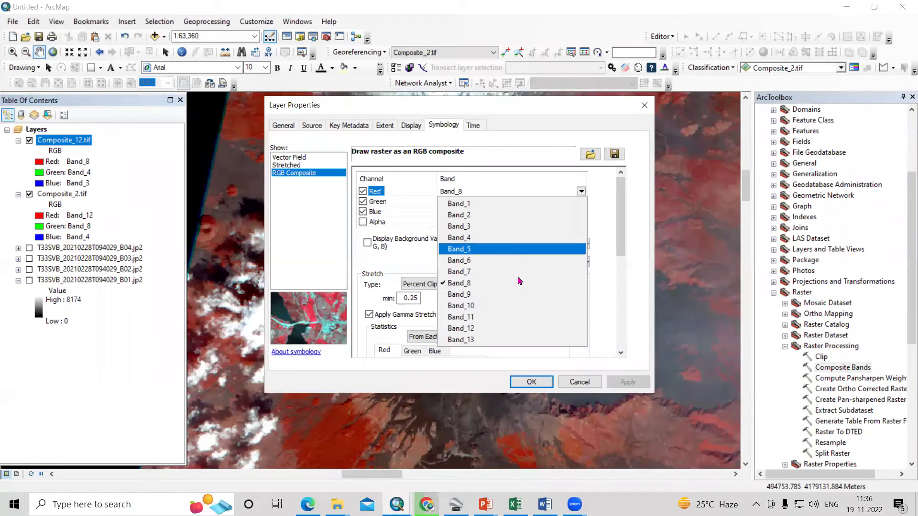
{"action": "left_click", "coordinate": [507, 327]}
{"action": "left_click", "coordinate": [581, 201]}
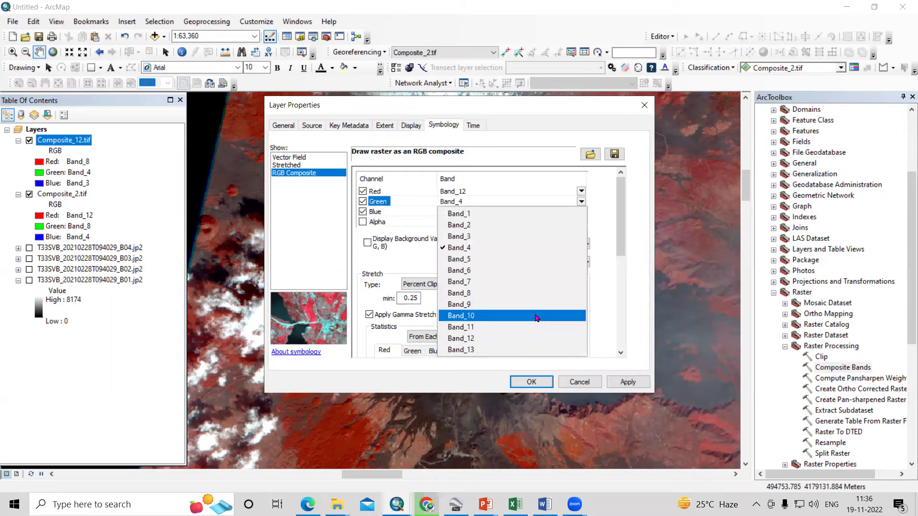
{"action": "left_click", "coordinate": [529, 295]}
{"action": "left_click", "coordinate": [581, 211]}
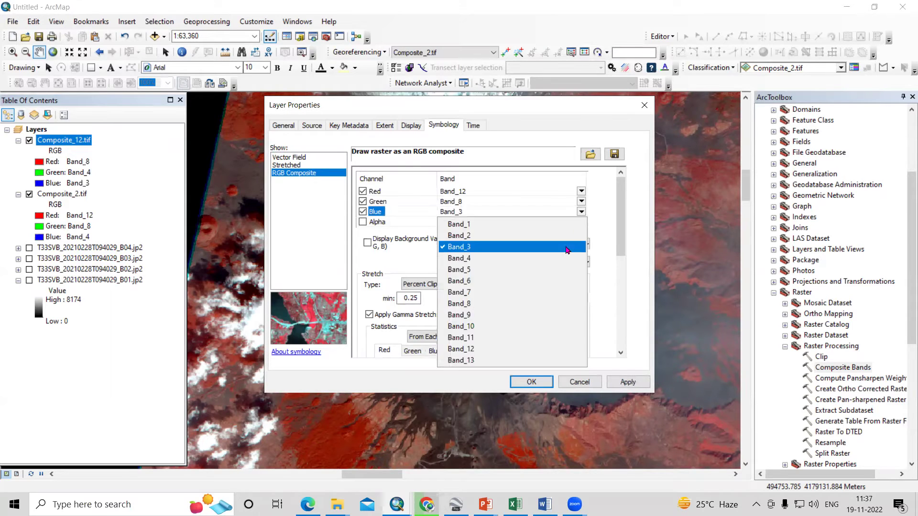
{"action": "left_click", "coordinate": [526, 254]}
{"action": "left_click", "coordinate": [628, 380]}
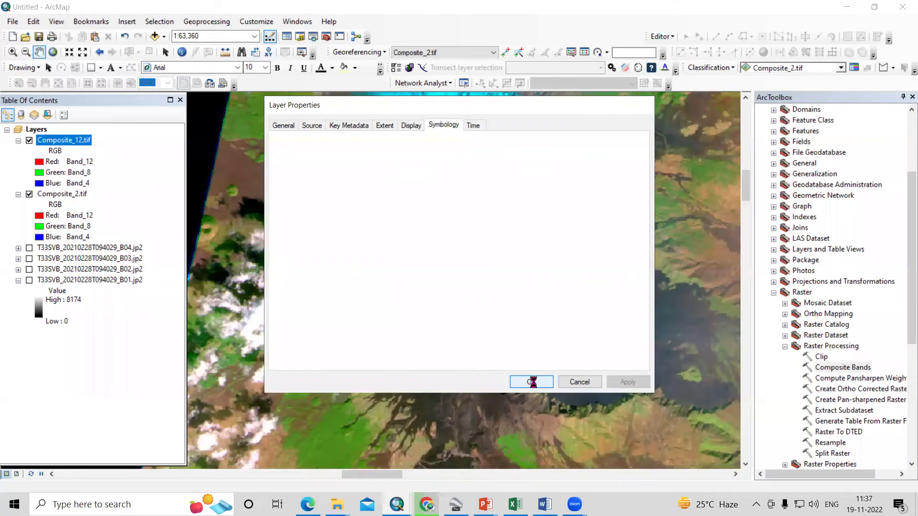
{"action": "left_click", "coordinate": [532, 382]}
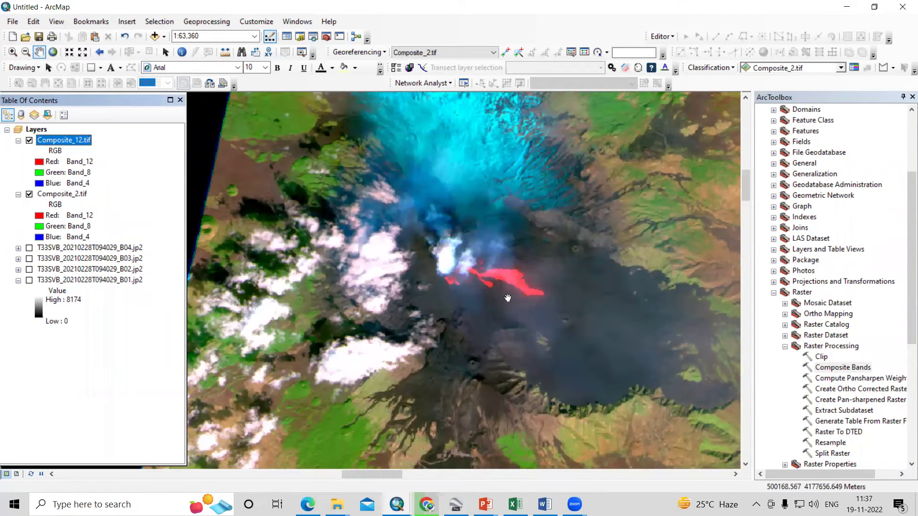
Change the RGB composite of Composite_12.tif to Band_8 for red, Band_4 for green and Band_2 for blue.
{"action": "left_click_drag", "start_coordinate": [535, 305], "coordinate": [460, 261]}
{"action": "left_click_drag", "start_coordinate": [382, 263], "coordinate": [428, 309]}
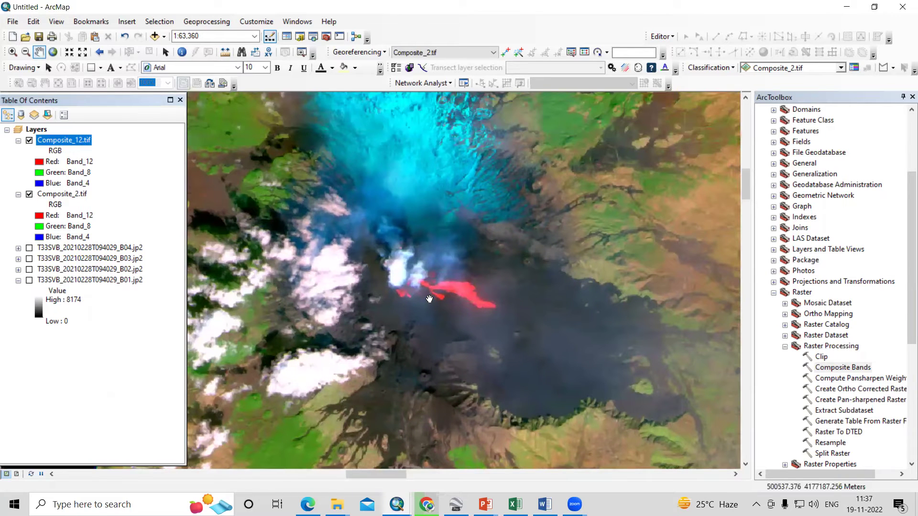
{"action": "left_click_drag", "start_coordinate": [429, 299], "coordinate": [520, 375]}
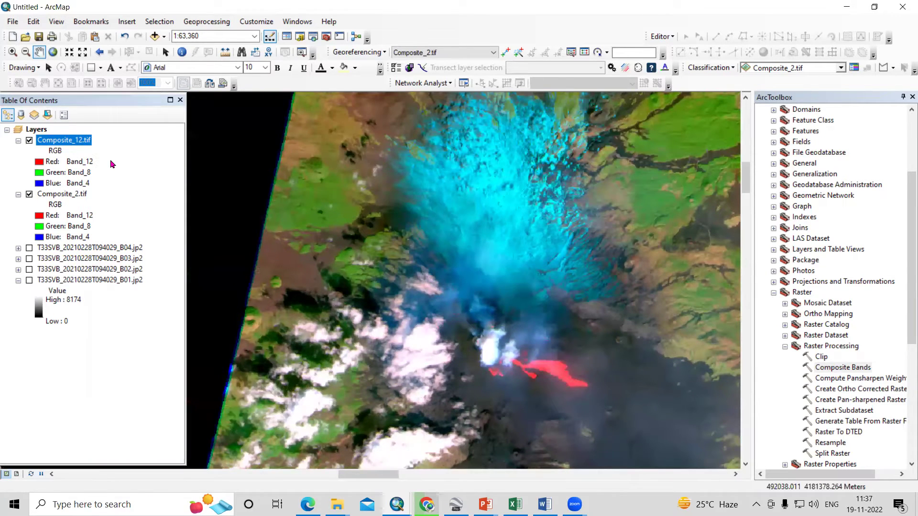
{"action": "right_click", "coordinate": [74, 141]}
{"action": "left_click", "coordinate": [133, 315]}
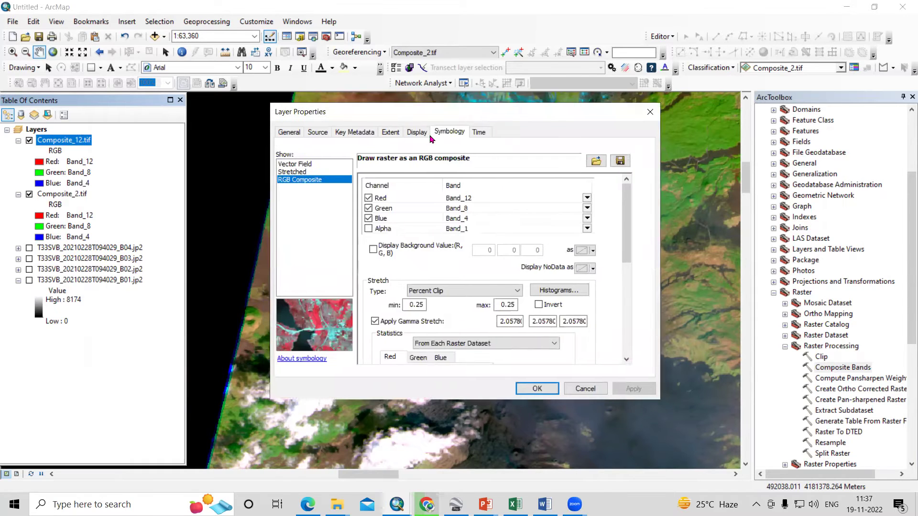
{"action": "left_click", "coordinate": [637, 225]}
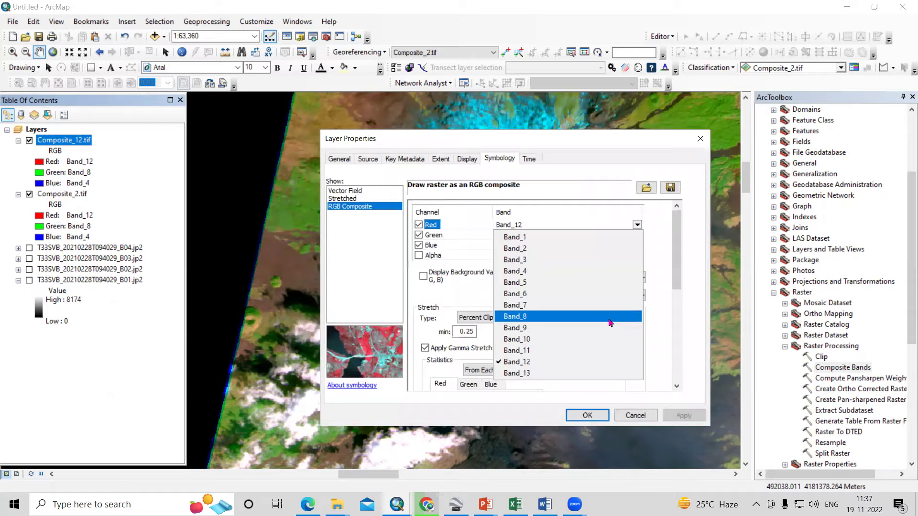
{"action": "left_click", "coordinate": [609, 322]}
{"action": "left_click", "coordinate": [637, 235]}
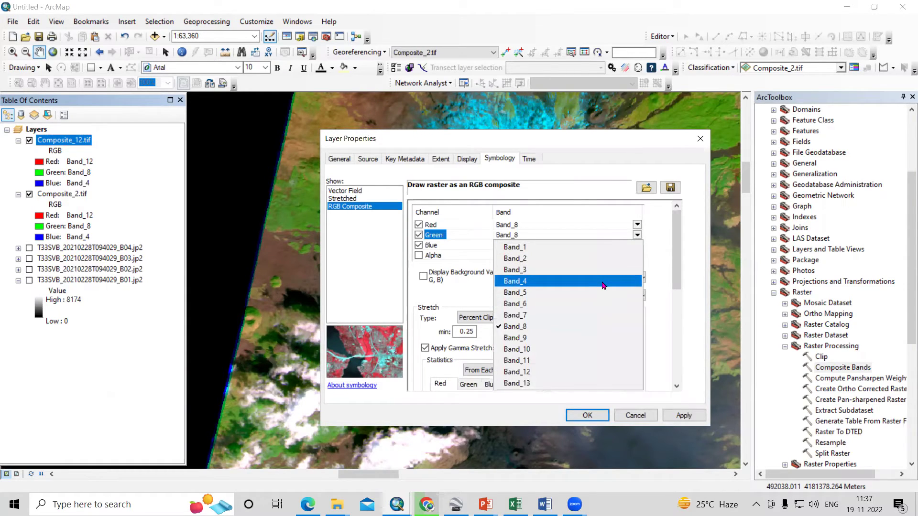
{"action": "left_click", "coordinate": [603, 281]}
{"action": "left_click", "coordinate": [637, 245]}
{"action": "left_click", "coordinate": [616, 270]}
{"action": "left_click", "coordinate": [682, 415]}
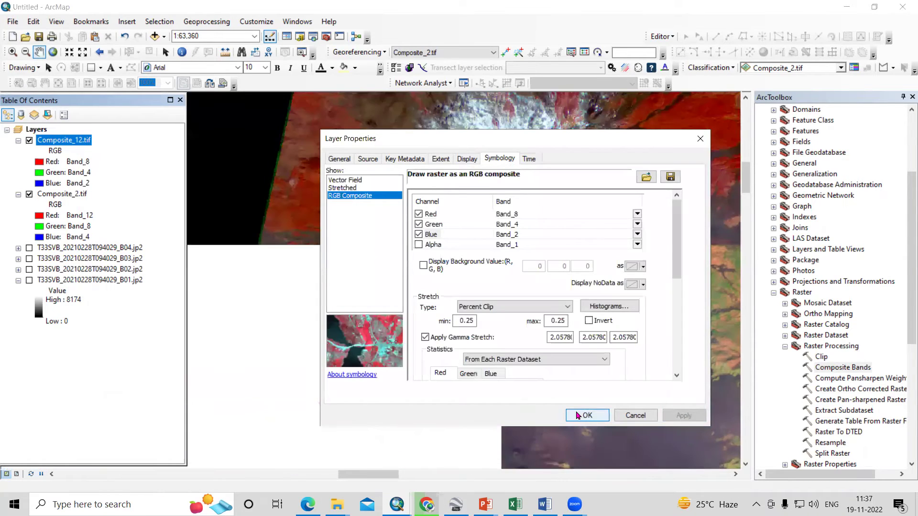
{"action": "left_click", "coordinate": [579, 415]}
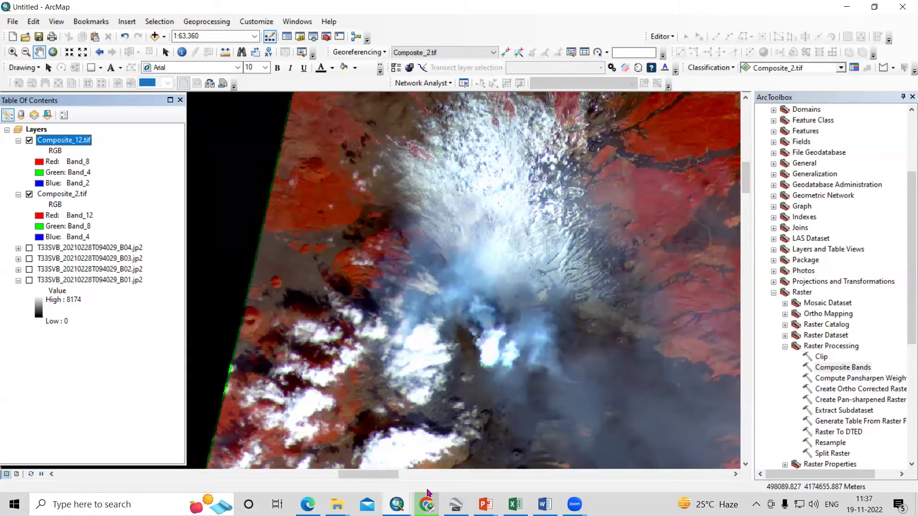
Switch to Chrome and open a fresh Sentinel Hub EO Browser session from the existing "sentinel hub eo browser" search results.
{"action": "mouse_move", "coordinate": [426, 504]}
{"action": "left_click", "coordinate": [410, 467]}
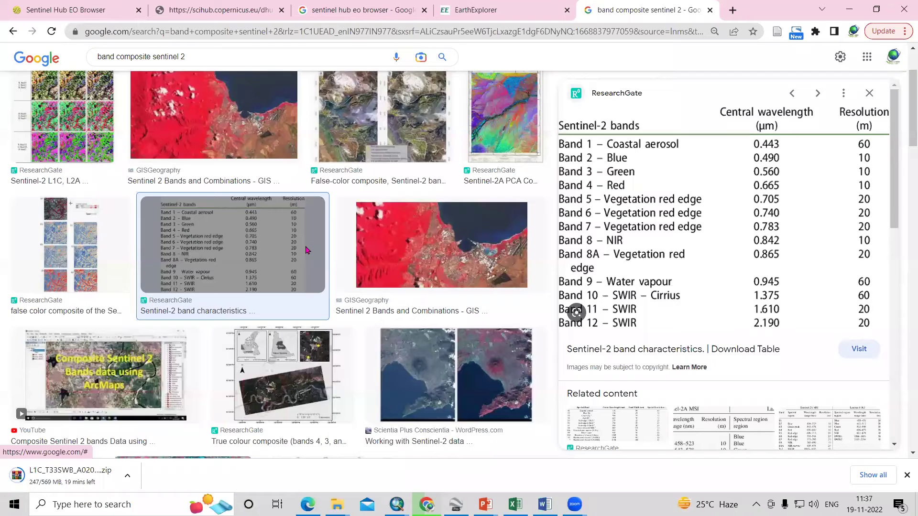
{"action": "key", "text": "ctrl+1"}
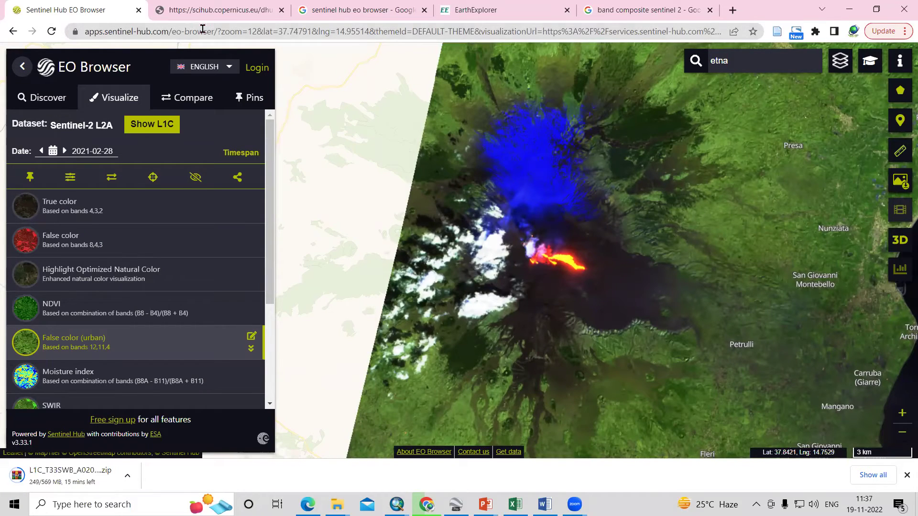
{"action": "left_click", "coordinate": [732, 9]}
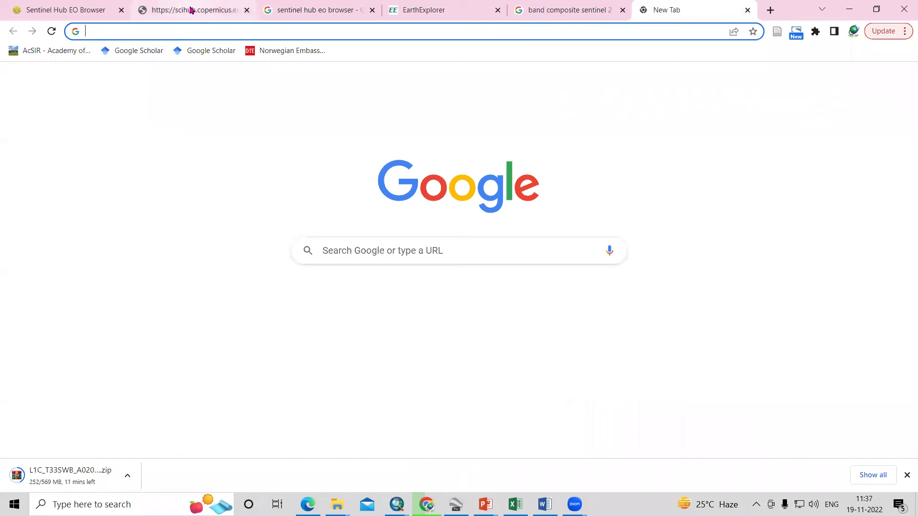
{"action": "left_click", "coordinate": [300, 11]}
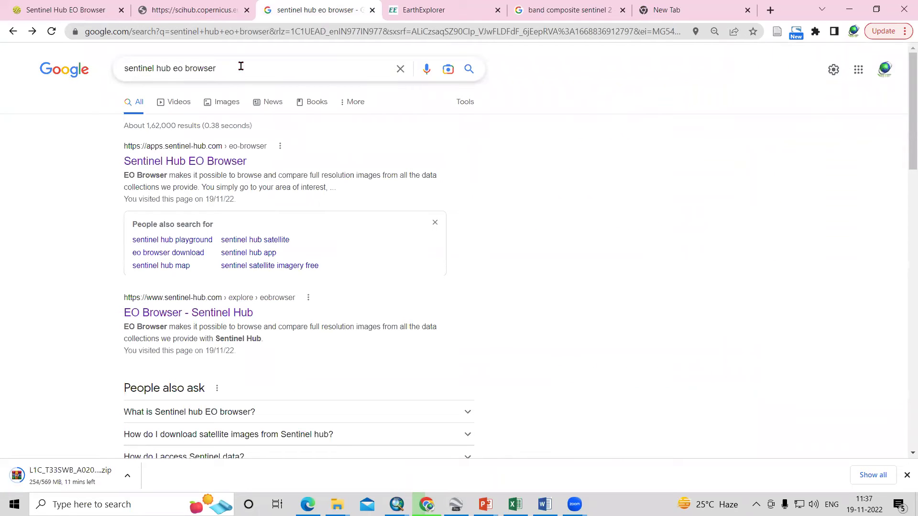
{"action": "left_click", "coordinate": [167, 162]}
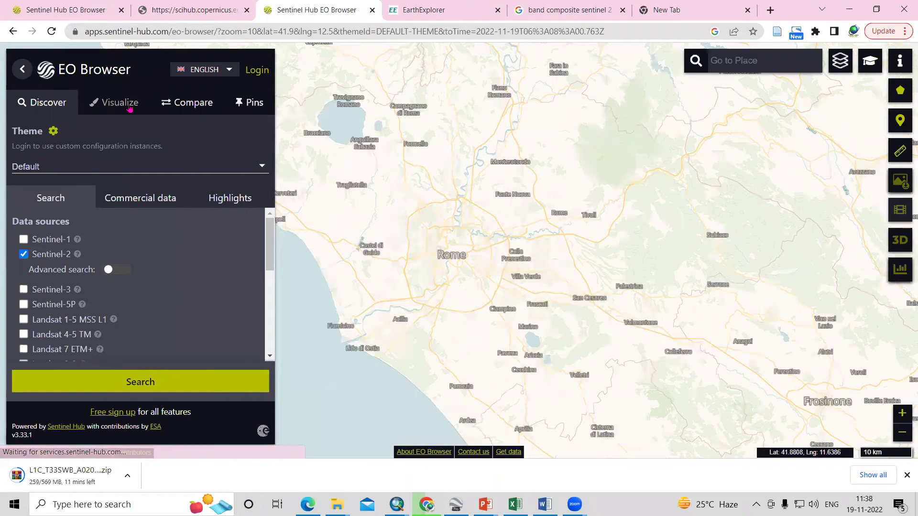
Locate "etna" on the map, search for Sentinel-2 images there, and visualize the 2022-11-18 L2A result of tile 33SVB.
{"action": "type", "text": "etna"}
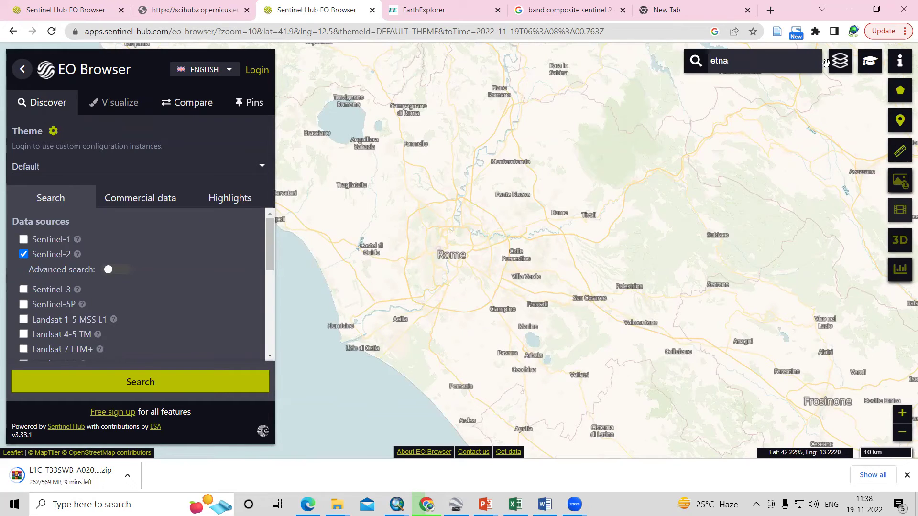
{"action": "key", "text": "Return"}
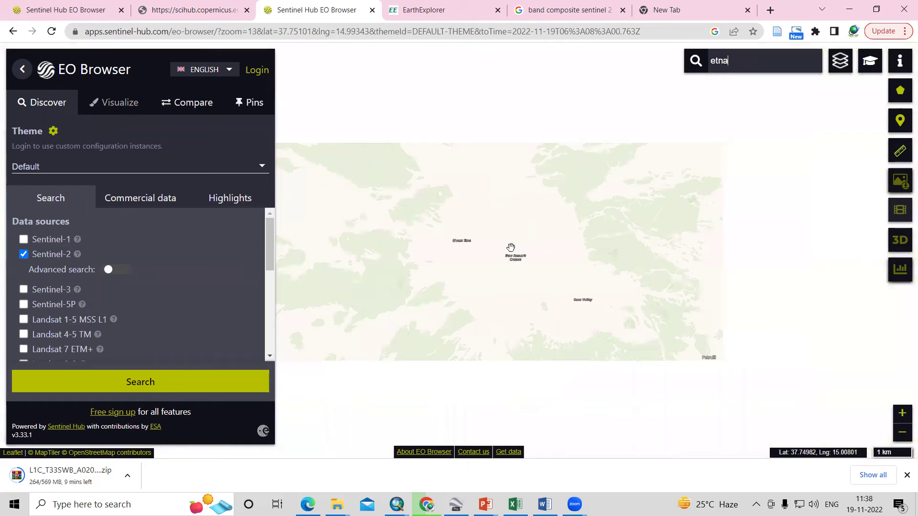
{"action": "scroll", "coordinate": [511, 247], "scroll_direction": "down", "scroll_amount": 1}
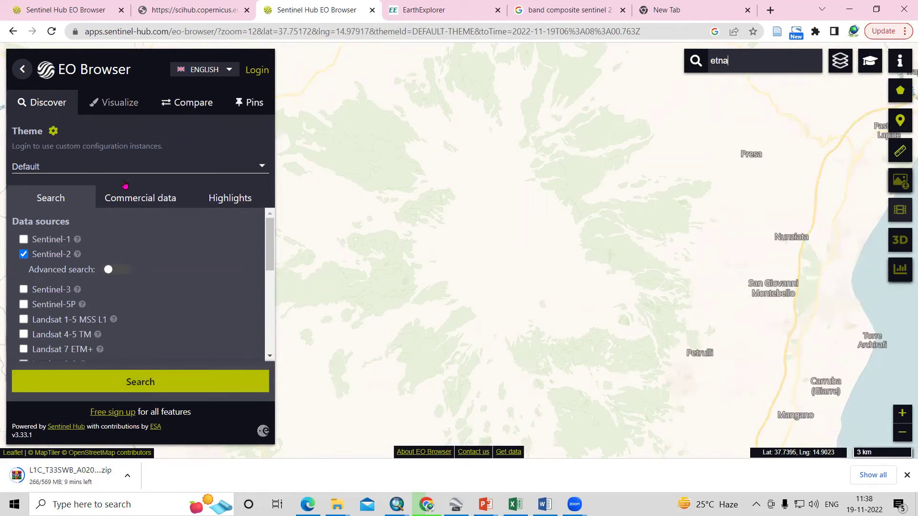
{"action": "left_click", "coordinate": [135, 377]}
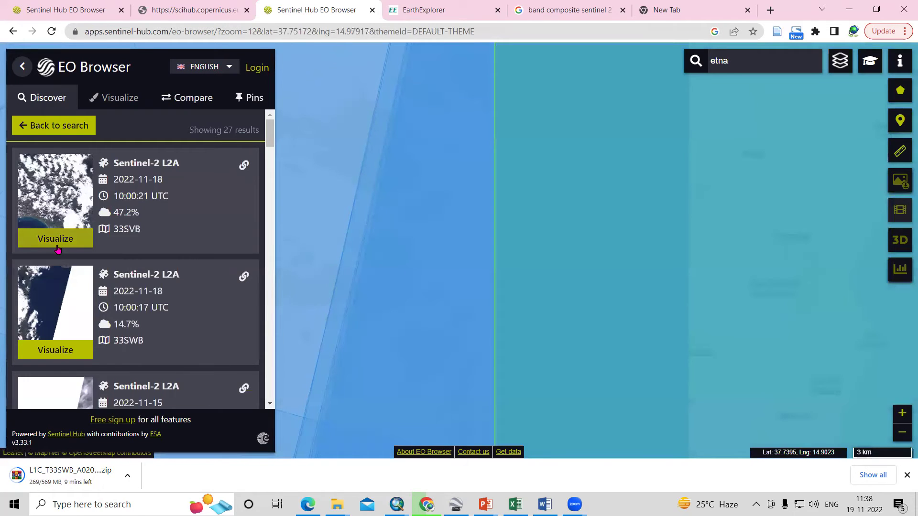
{"action": "left_click", "coordinate": [58, 241]}
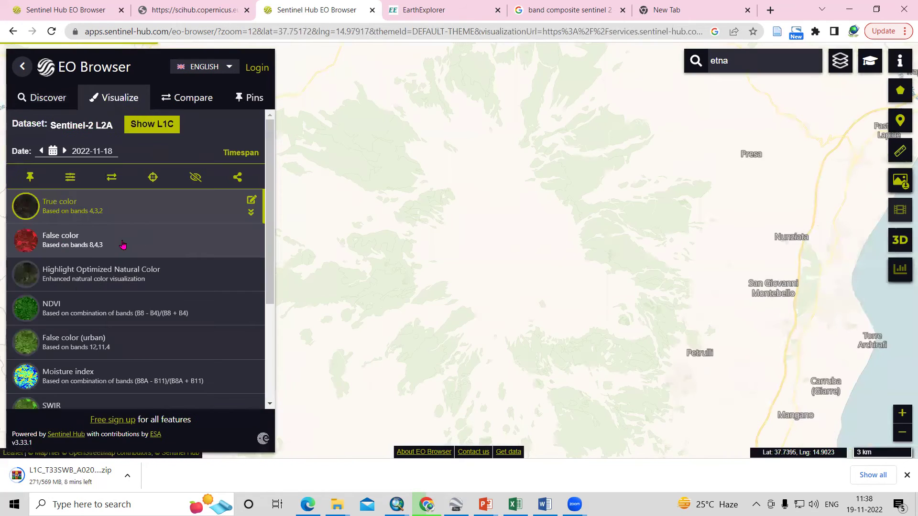
Set the acquisition date of the Sentinel-2 L2A image to 2021-02-28.
{"action": "left_click", "coordinate": [95, 156]}
{"action": "left_click", "coordinate": [116, 197]}
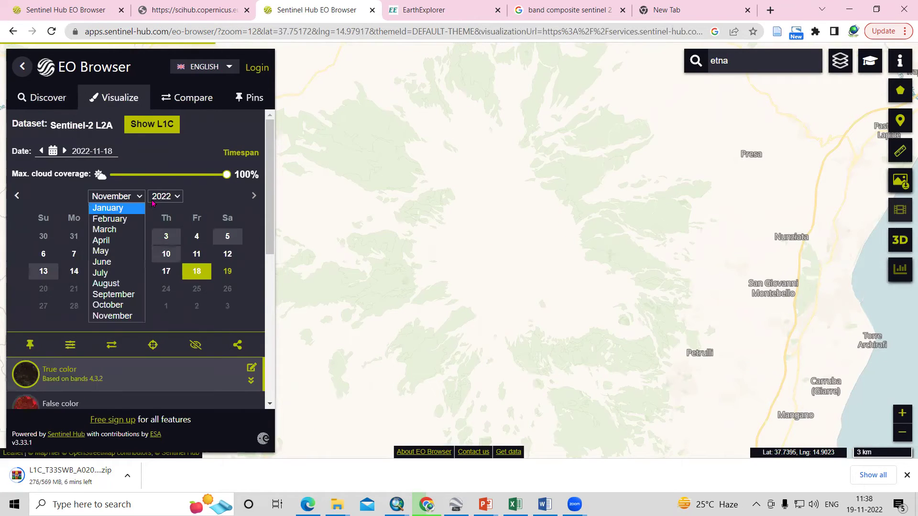
{"action": "left_click", "coordinate": [125, 218]}
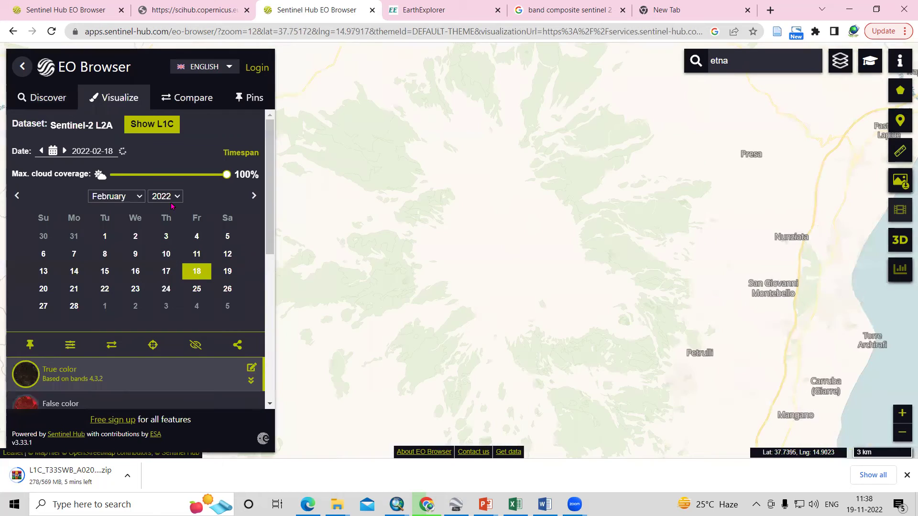
{"action": "left_click", "coordinate": [165, 197]}
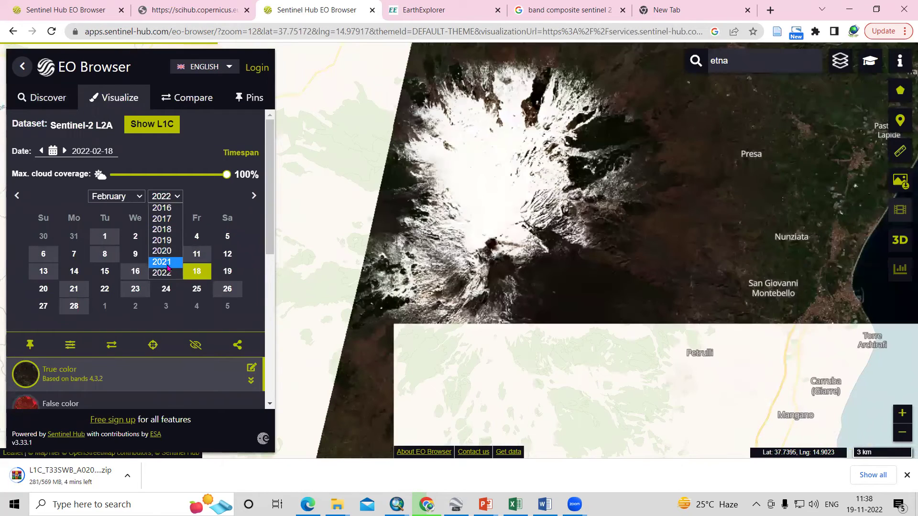
{"action": "left_click", "coordinate": [165, 262]}
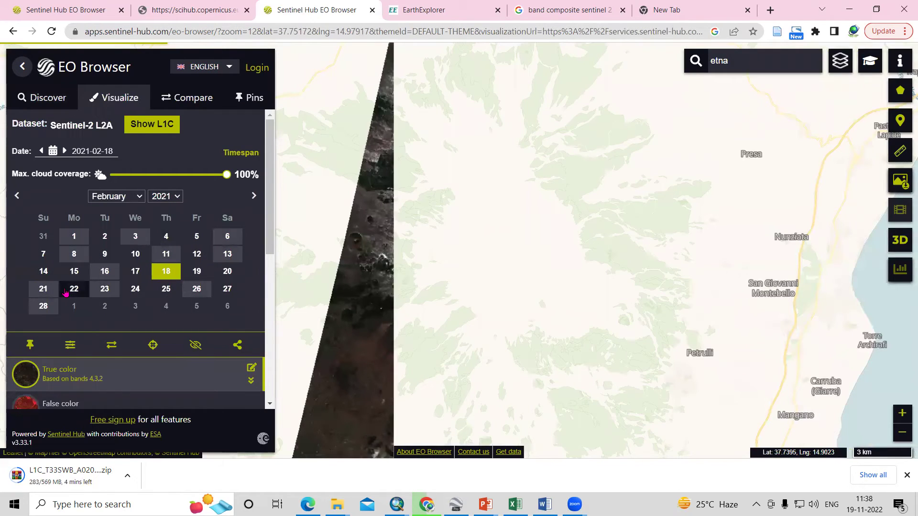
{"action": "left_click", "coordinate": [43, 306]}
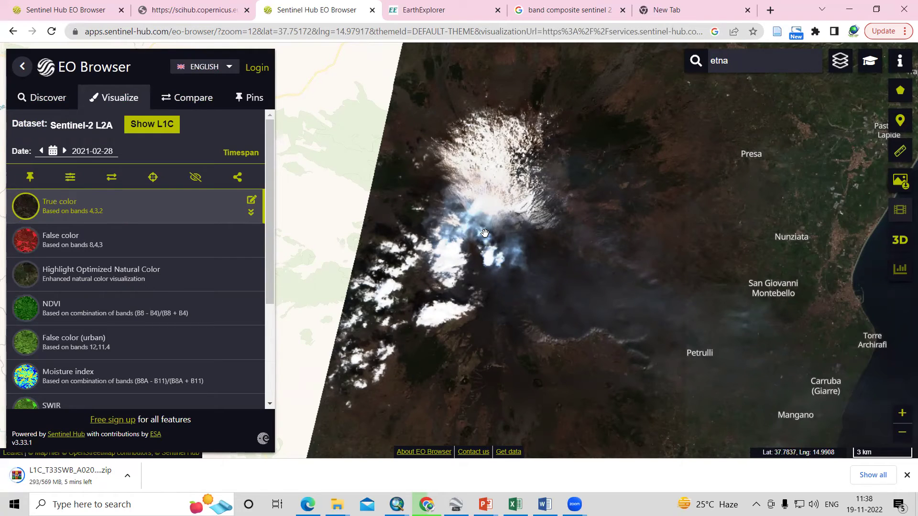
Read the True color description and compare the False color (8,4,3) and Highlight Optimized Natural Color renderings of Etna.
{"action": "left_click", "coordinate": [251, 215]}
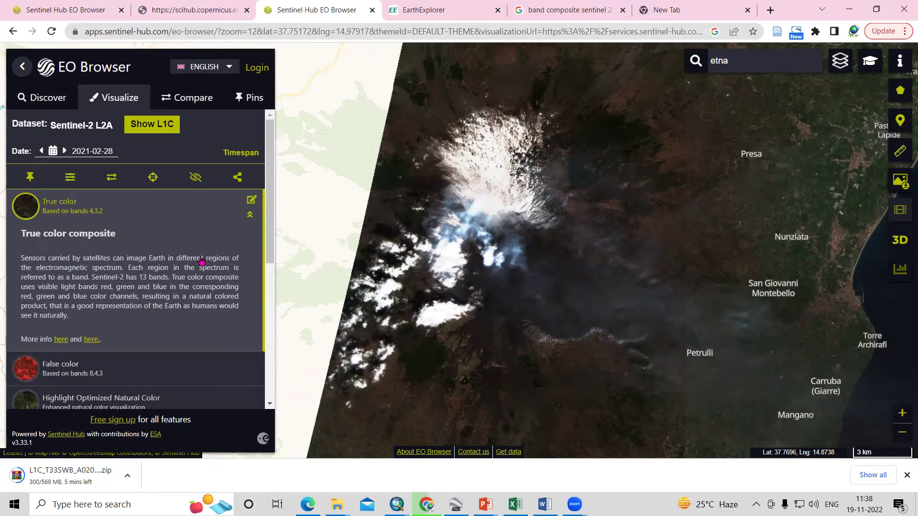
{"action": "left_click", "coordinate": [247, 217]}
{"action": "left_click", "coordinate": [90, 257]}
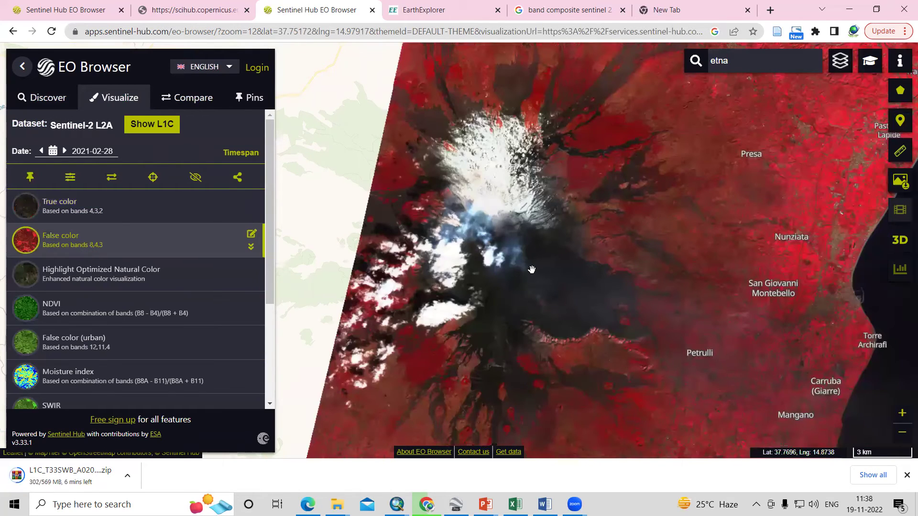
{"action": "left_click_drag", "start_coordinate": [530, 268], "coordinate": [432, 223]}
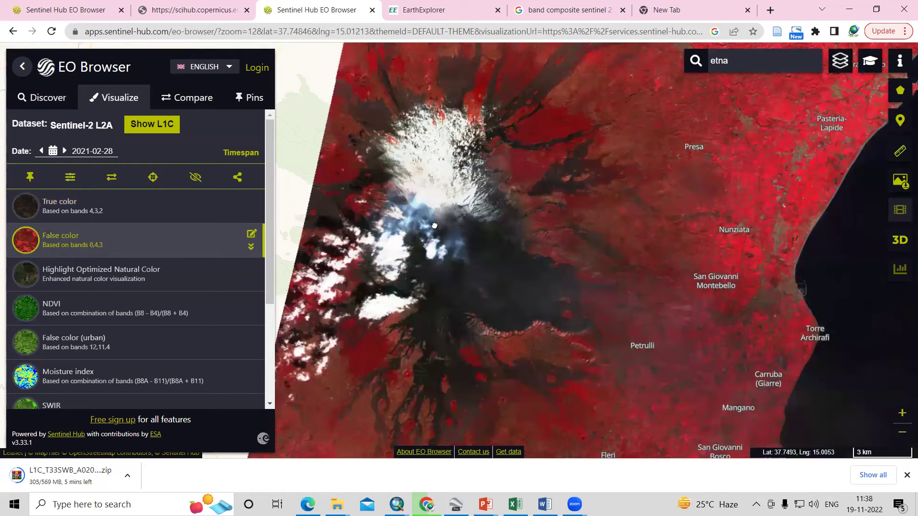
{"action": "left_click", "coordinate": [166, 288]}
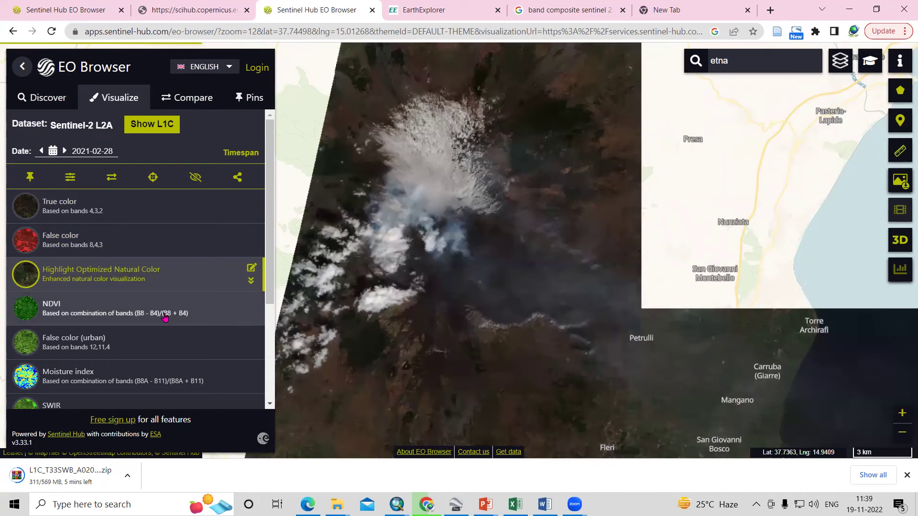
Display the False color (urban) composite of bands 12,11,4 and inspect the lava flow near the Etna Summit Craters up close.
{"action": "left_click", "coordinate": [95, 348]}
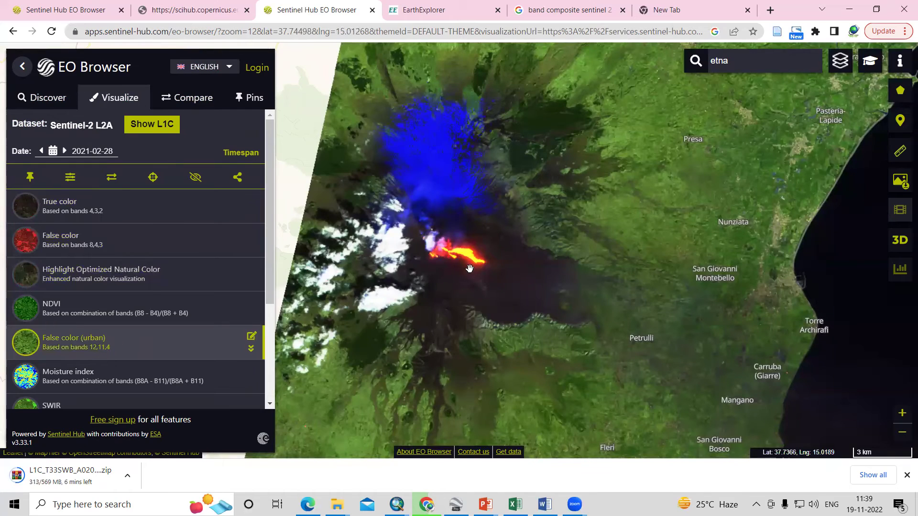
{"action": "scroll", "coordinate": [446, 260], "scroll_direction": "down", "scroll_amount": 3}
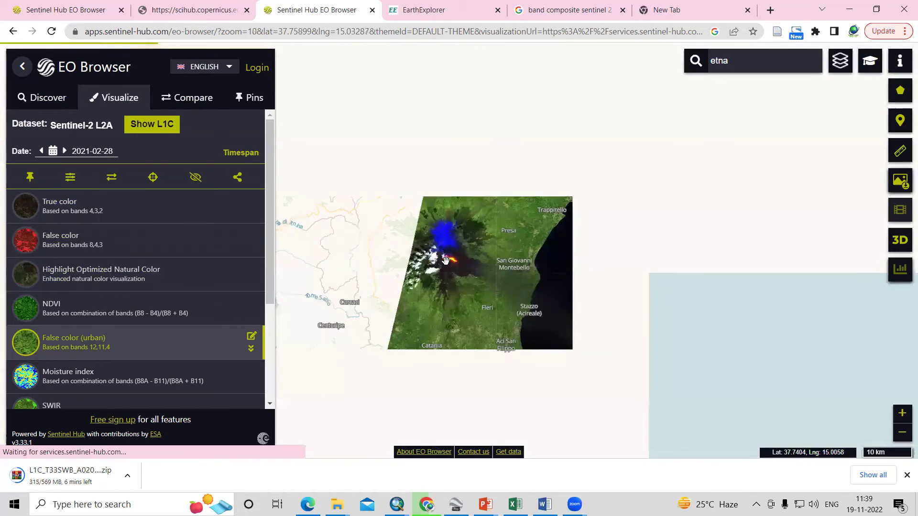
{"action": "scroll", "coordinate": [452, 266], "scroll_direction": "up", "scroll_amount": 3}
{"action": "scroll", "coordinate": [461, 273], "scroll_direction": "up", "scroll_amount": 1}
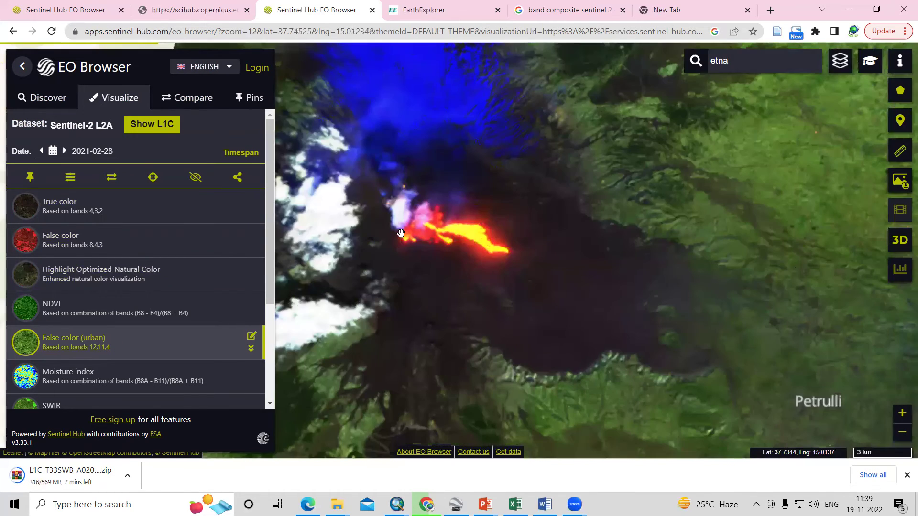
{"action": "scroll", "coordinate": [461, 273], "scroll_direction": "up", "scroll_amount": 1}
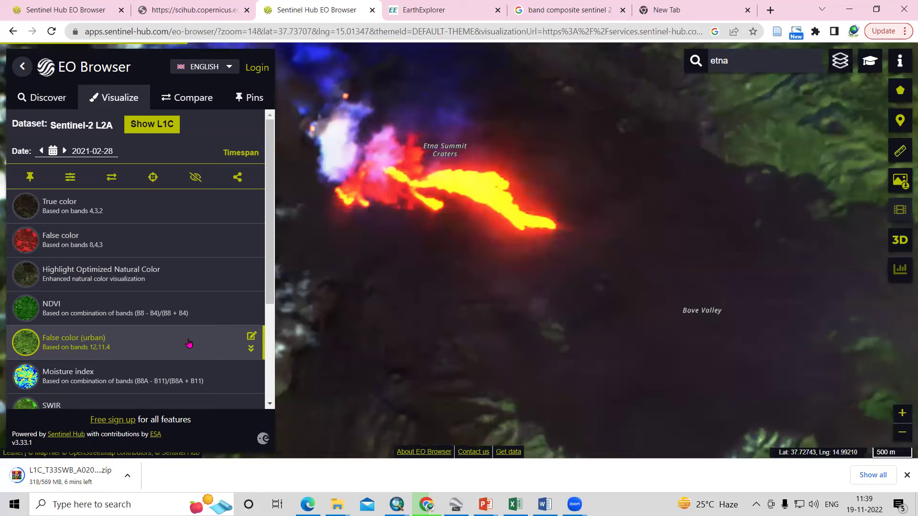
{"action": "scroll", "coordinate": [190, 347], "scroll_direction": "down", "scroll_amount": 3}
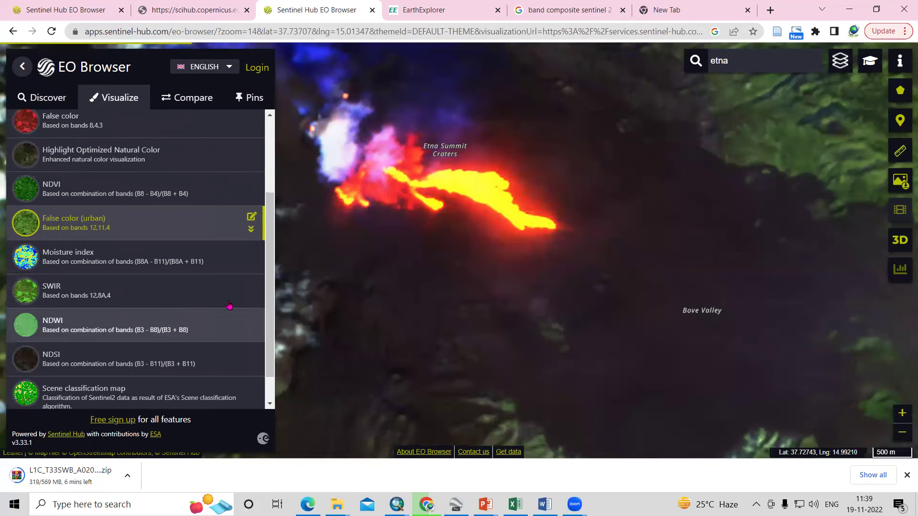
{"action": "left_click_drag", "start_coordinate": [441, 297], "coordinate": [512, 381]}
{"action": "scroll", "coordinate": [514, 383], "scroll_direction": "up", "scroll_amount": 1}
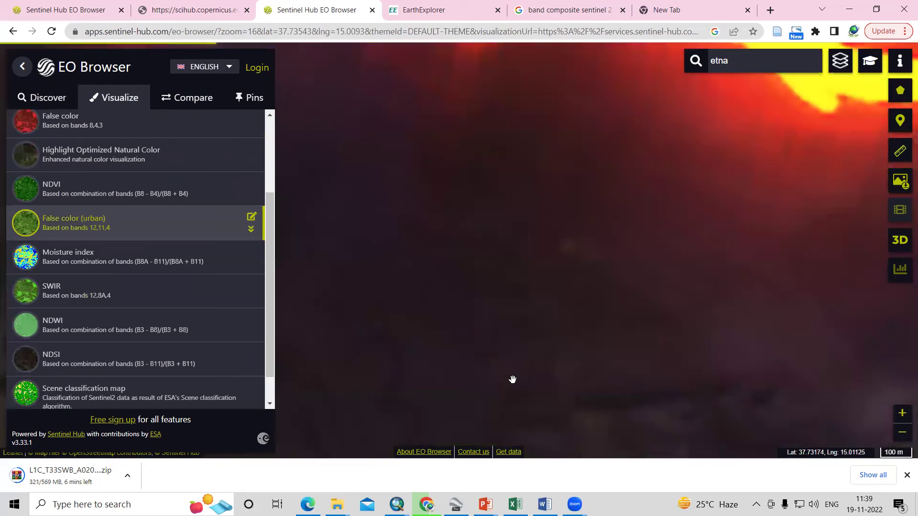
{"action": "scroll", "coordinate": [512, 380], "scroll_direction": "down", "scroll_amount": 2}
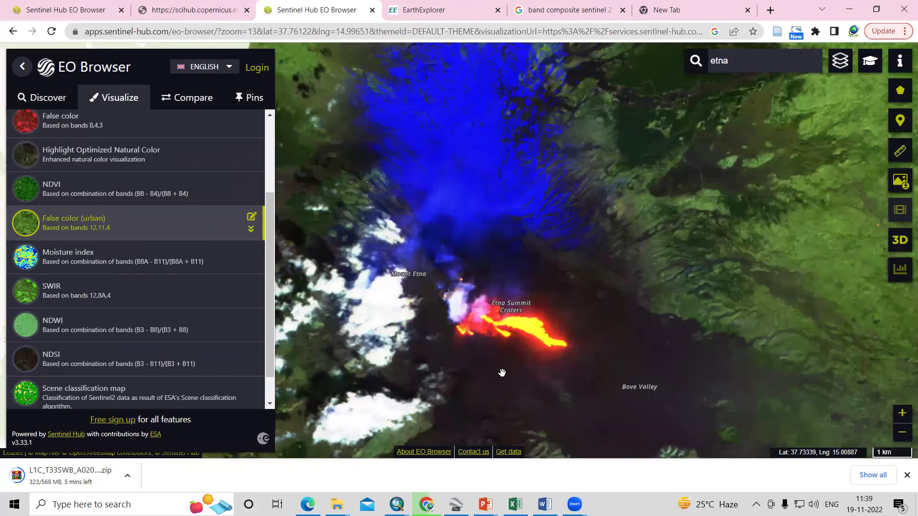
{"action": "left_click_drag", "start_coordinate": [514, 342], "coordinate": [526, 376]}
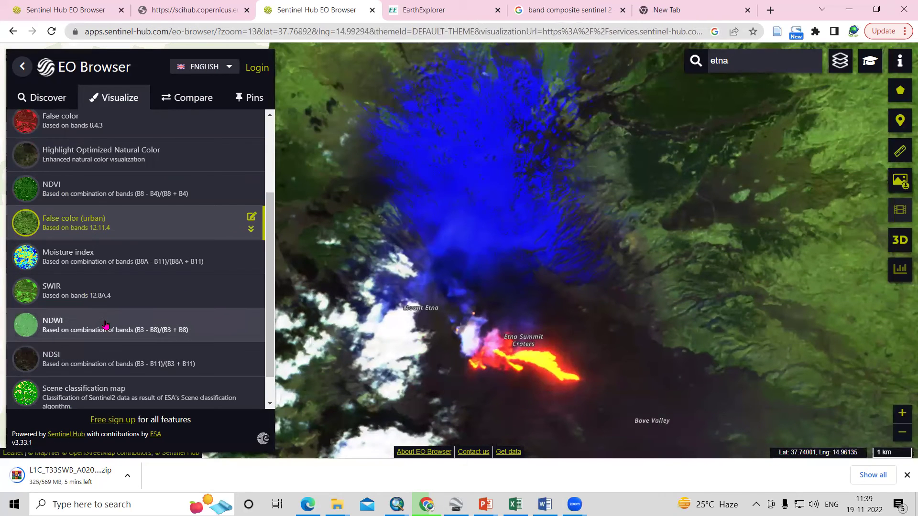
Display the SWIR composite of bands 12,8A,4 and view the lava flow below the Etna Summit Craters.
{"action": "left_click", "coordinate": [110, 299]}
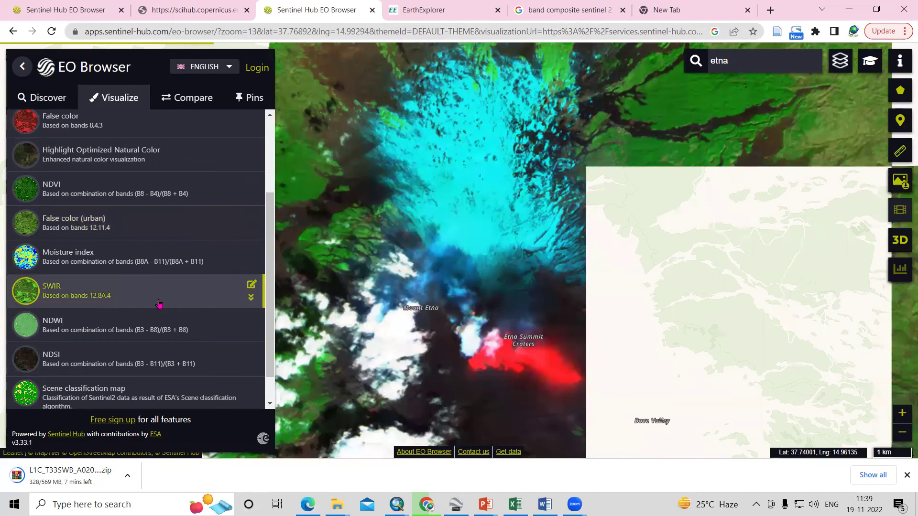
{"action": "left_click_drag", "start_coordinate": [524, 405], "coordinate": [529, 341]}
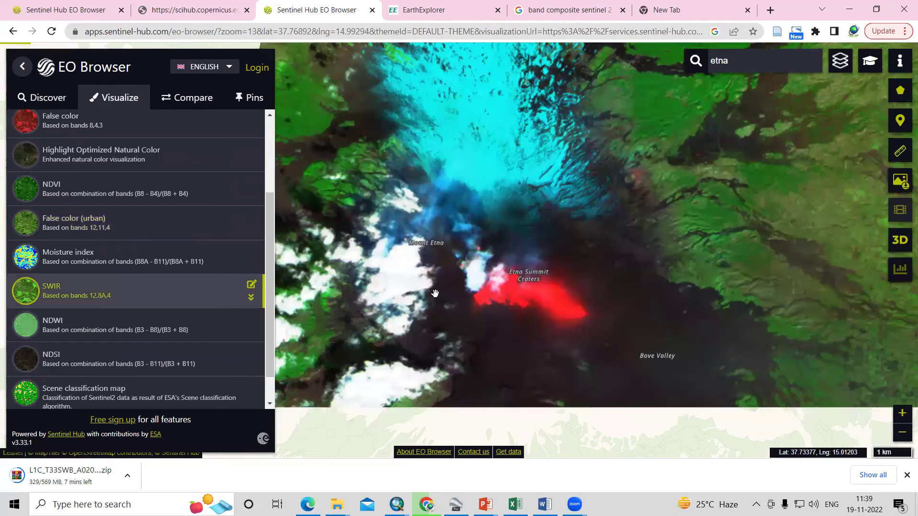
Display the Scene classification map and review its class legend against the Etna summit area.
{"action": "scroll", "coordinate": [127, 337], "scroll_direction": "down", "scroll_amount": 1}
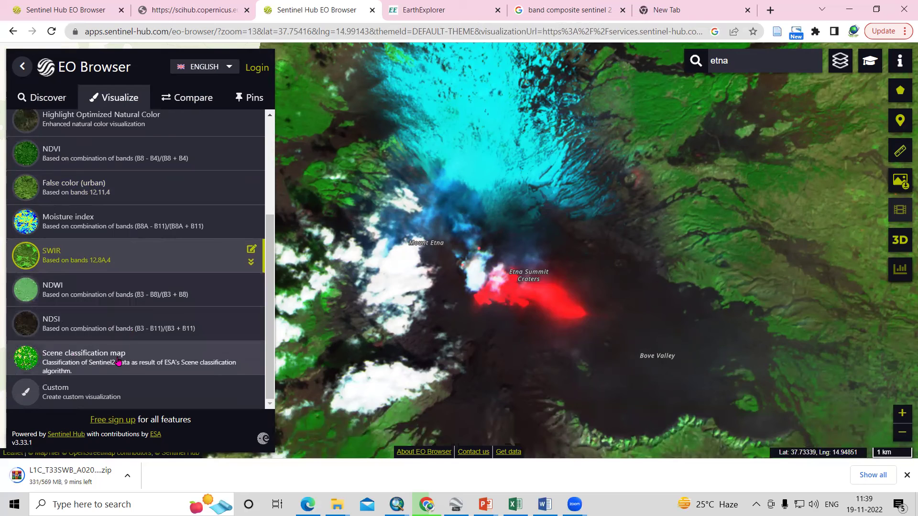
{"action": "left_click", "coordinate": [118, 362]}
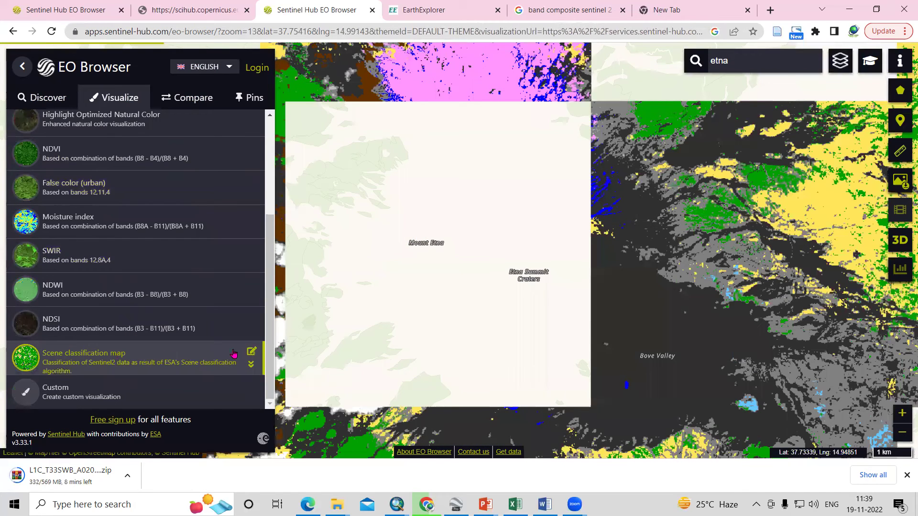
{"action": "left_click", "coordinate": [183, 371]}
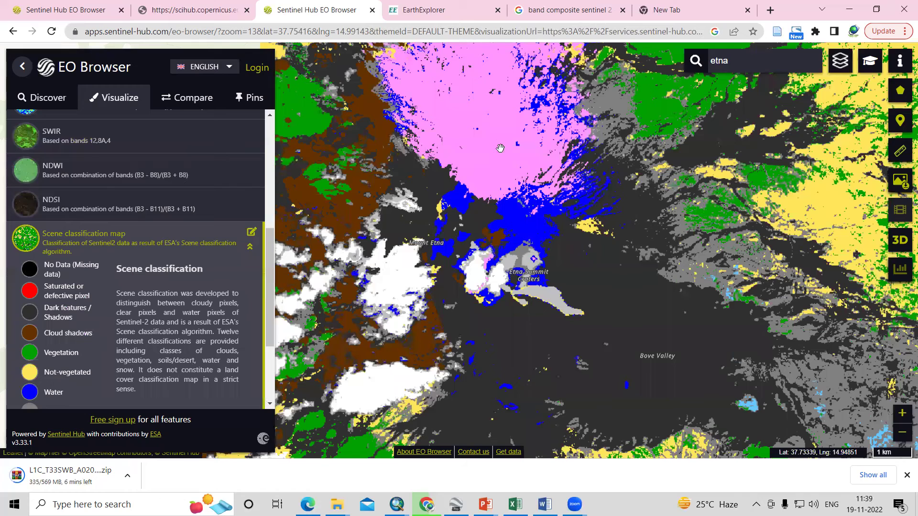
{"action": "scroll", "coordinate": [162, 343], "scroll_direction": "down", "scroll_amount": 3}
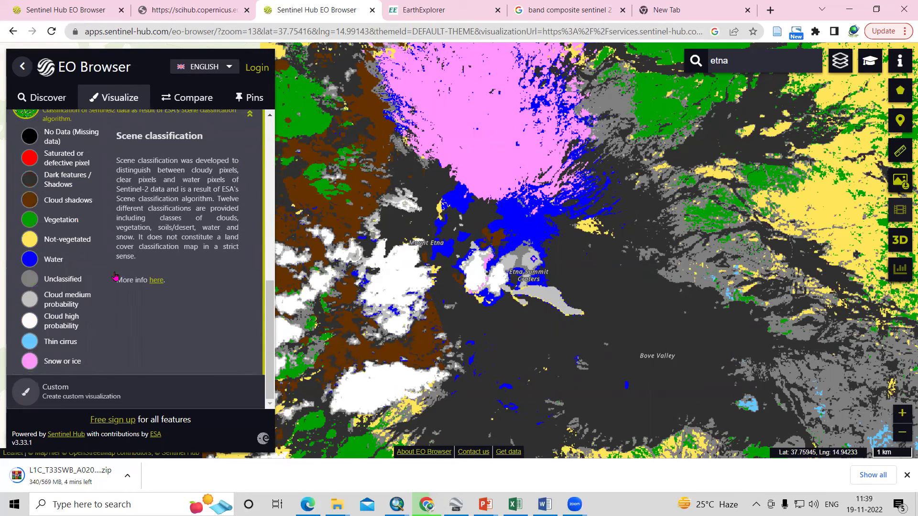
{"action": "scroll", "coordinate": [98, 376], "scroll_direction": "up", "scroll_amount": 1}
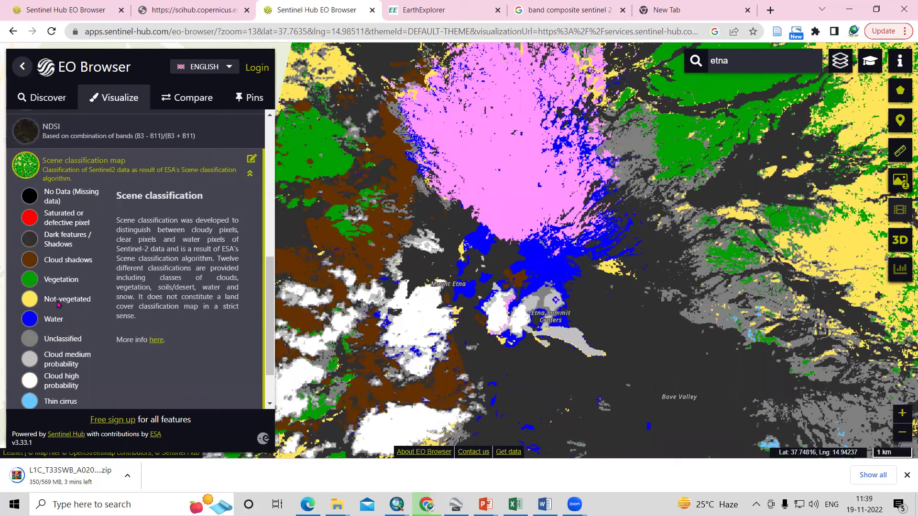
Switch the visualization back to False color (urban) and examine the lava flow between the Etna Summit Craters and Bove Valley.
{"action": "scroll", "coordinate": [57, 304], "scroll_direction": "up", "scroll_amount": 3}
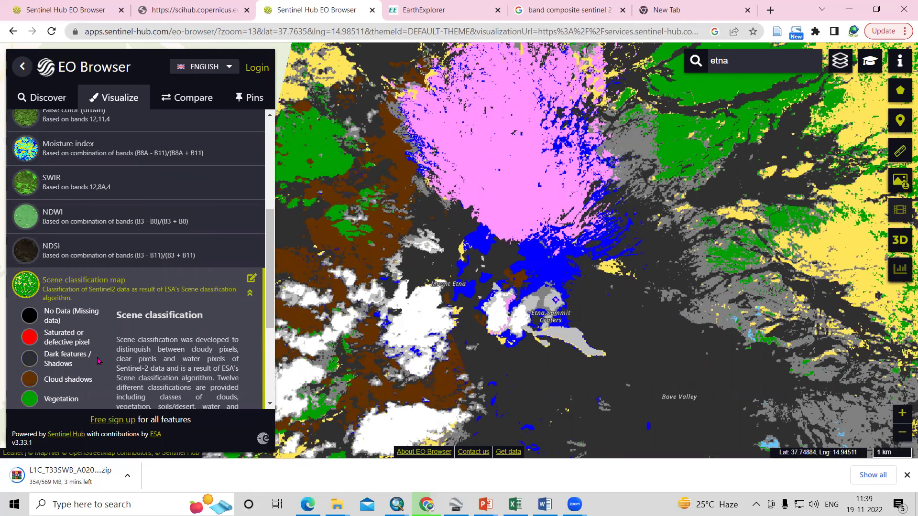
{"action": "scroll", "coordinate": [116, 262], "scroll_direction": "up", "scroll_amount": 3}
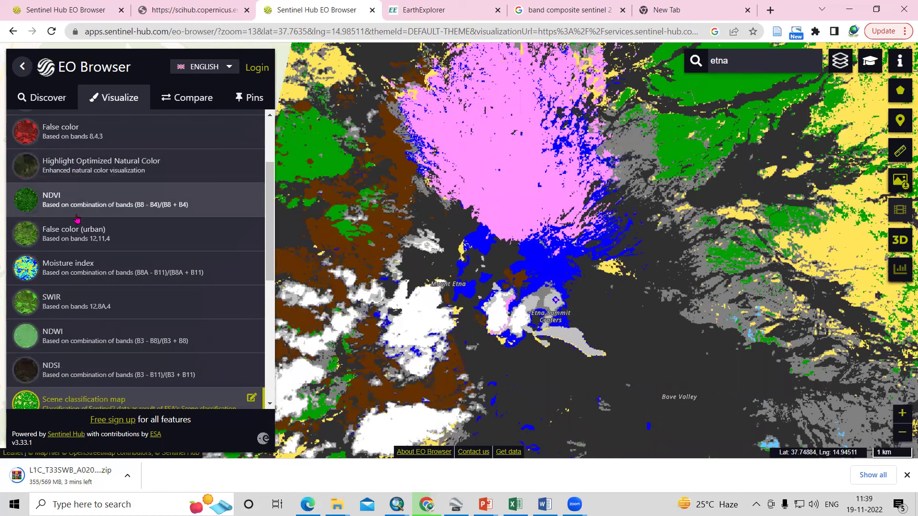
{"action": "left_click", "coordinate": [88, 243]}
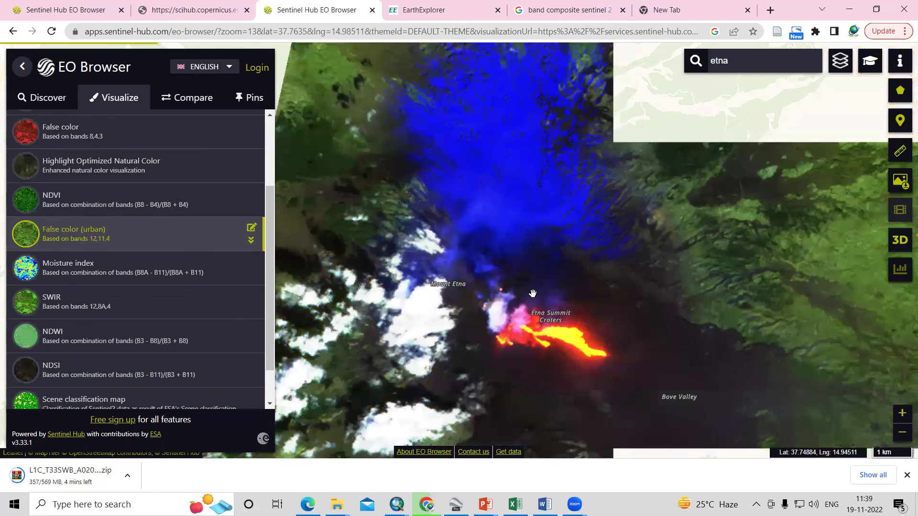
{"action": "left_click_drag", "start_coordinate": [532, 293], "coordinate": [506, 234]}
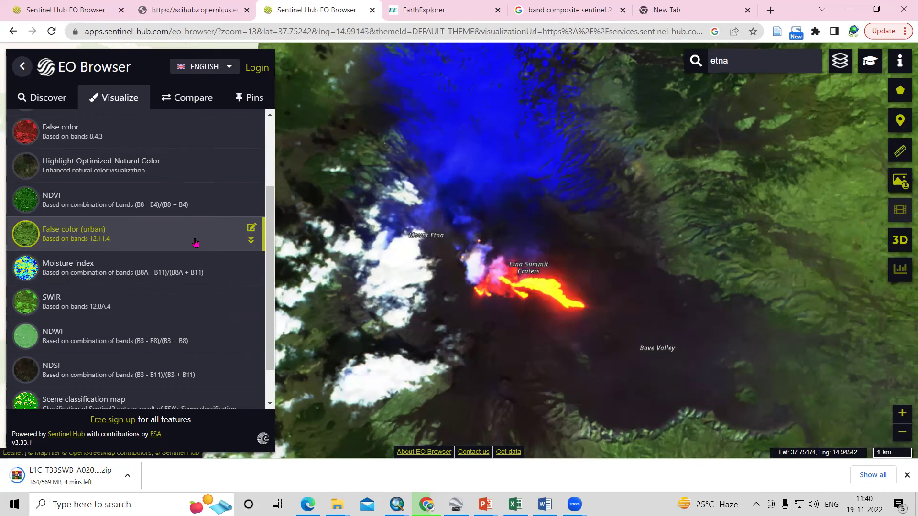
{"action": "left_click_drag", "start_coordinate": [491, 285], "coordinate": [450, 248]}
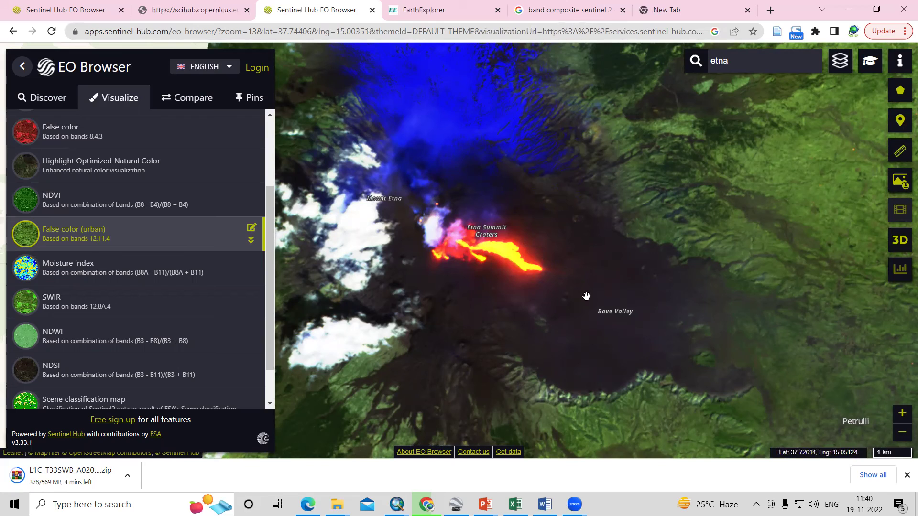
{"action": "scroll", "coordinate": [113, 196], "scroll_direction": "up", "scroll_amount": 3}
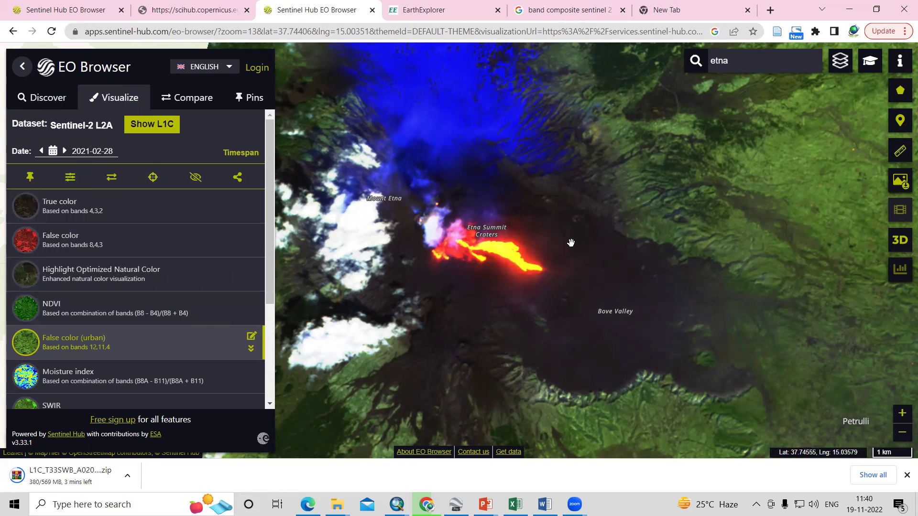
{"action": "scroll", "coordinate": [571, 243], "scroll_direction": "up", "scroll_amount": 1}
{"action": "scroll", "coordinate": [541, 224], "scroll_direction": "down", "scroll_amount": 1}
{"action": "left_click_drag", "start_coordinate": [466, 282], "coordinate": [628, 312]}
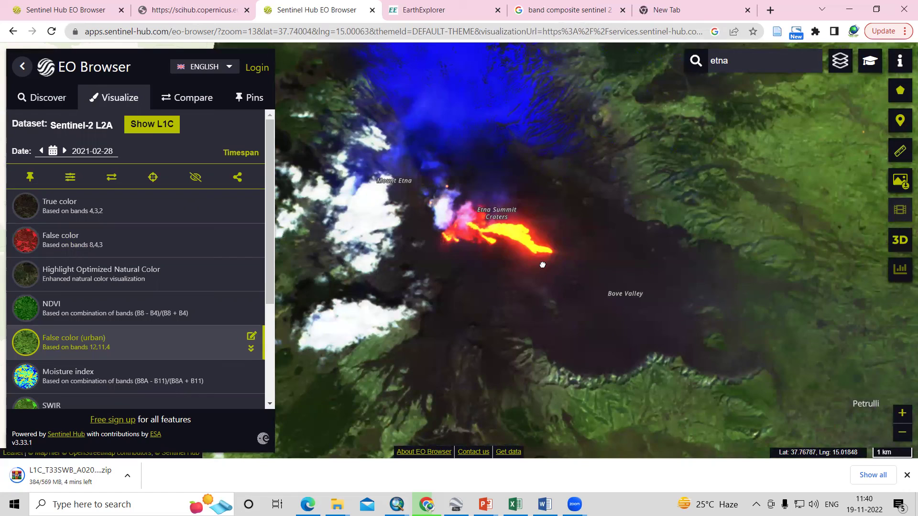
{"action": "left_click_drag", "start_coordinate": [509, 251], "coordinate": [513, 269]}
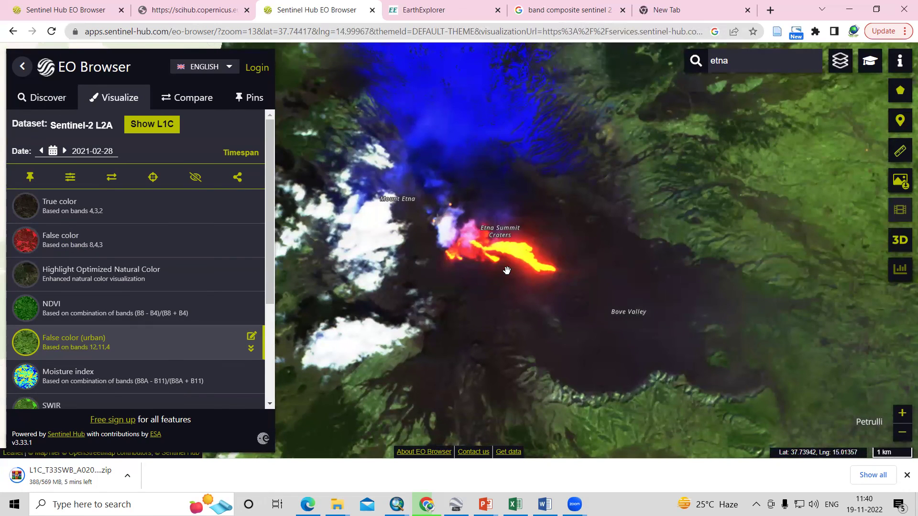
{"action": "left_click_drag", "start_coordinate": [534, 298], "coordinate": [564, 296]}
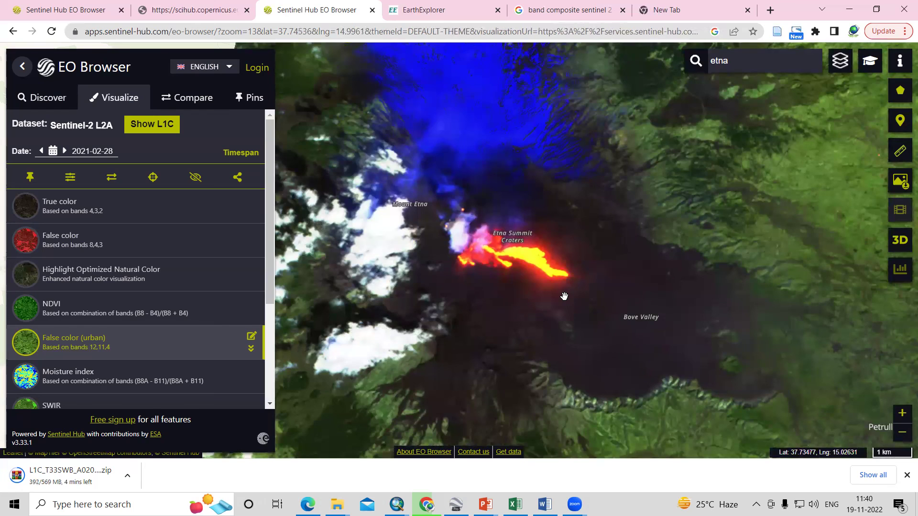